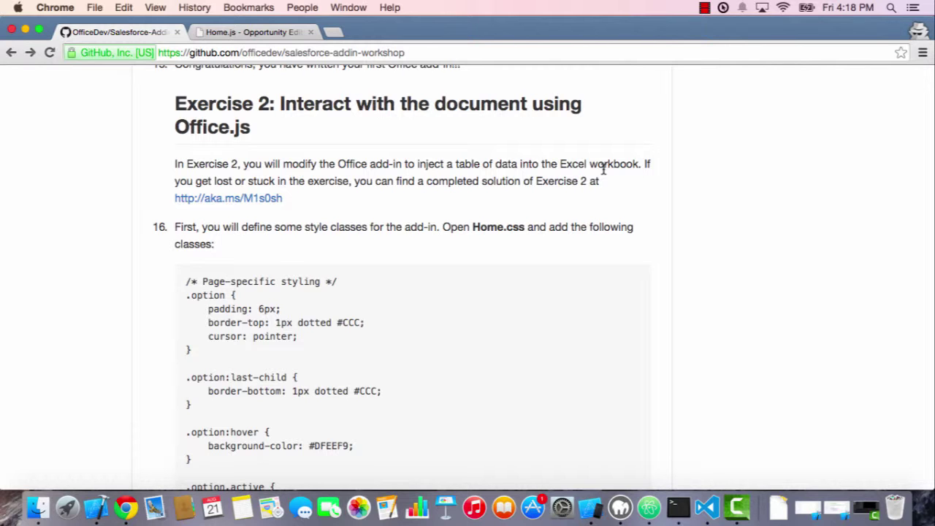
- Select the step 16 .option style classes CSS block on the GitHub workshop page
{"action": "scroll", "coordinate": [603, 168], "scroll_direction": "down", "scroll_amount": 3}
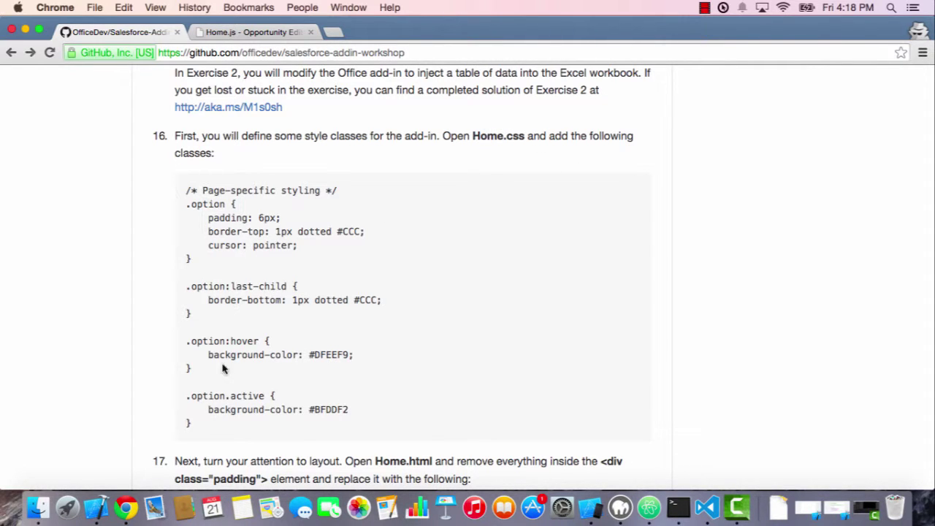
{"action": "left_click_drag", "start_coordinate": [191, 423], "coordinate": [180, 192]}
{"action": "key", "text": "super+c"}
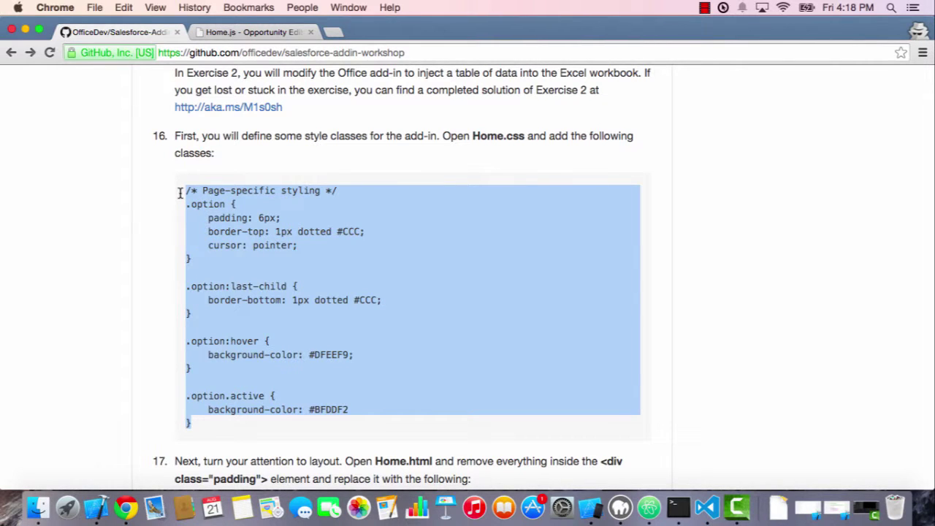
- Replace all of Home.css with the copied .option, :last-child, :hover and .active rules
{"action": "left_click", "coordinate": [245, 35]}
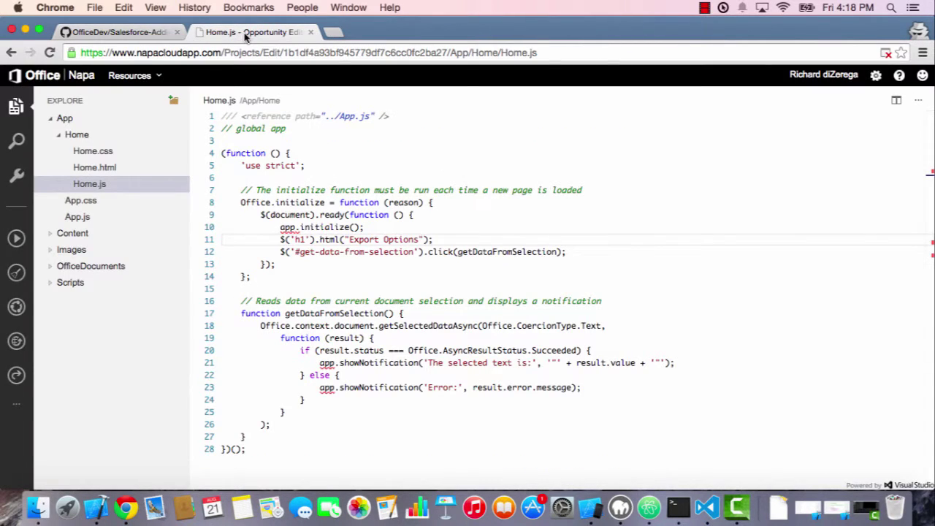
{"action": "left_click", "coordinate": [101, 155]}
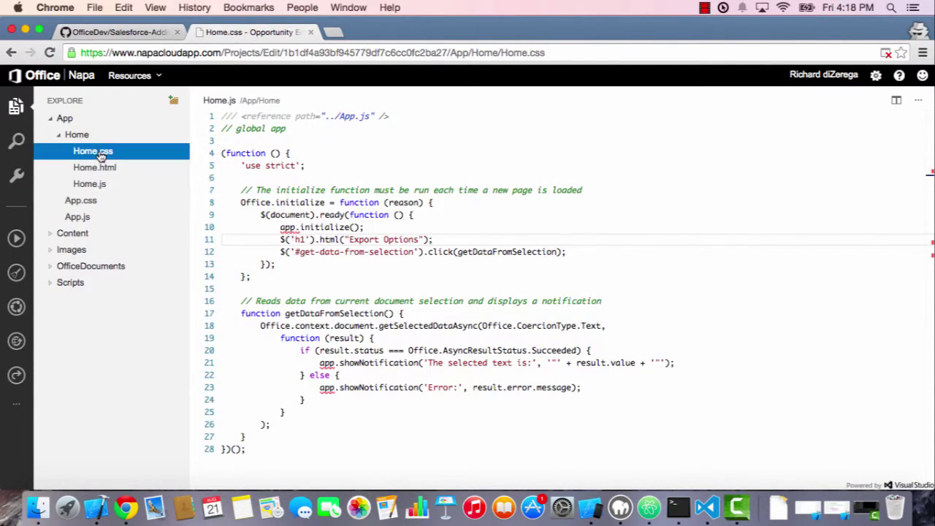
{"action": "left_click", "coordinate": [260, 165]}
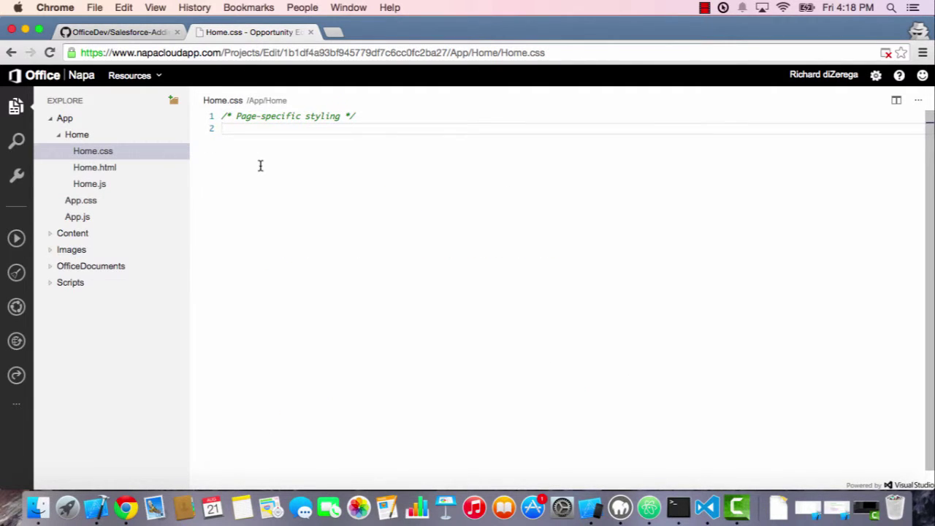
{"action": "key", "text": "super+a"}
{"action": "key", "text": "super+v"}
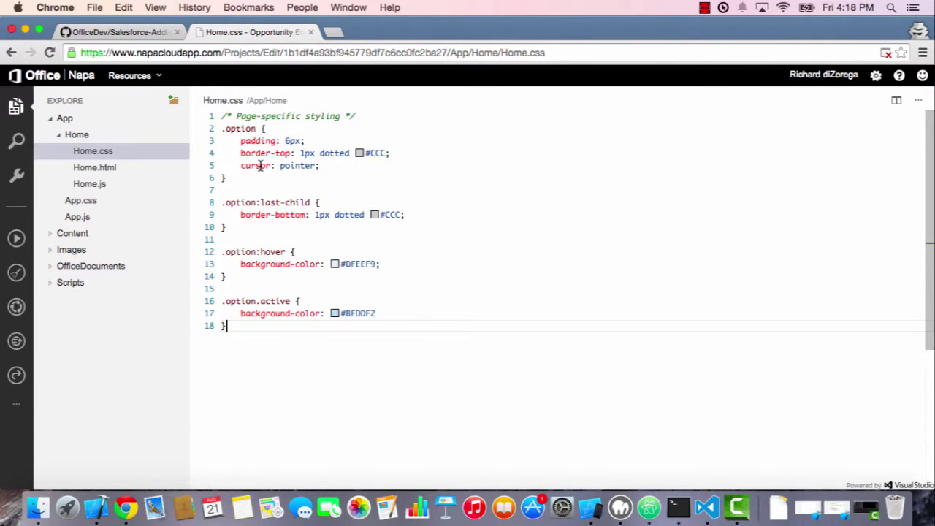
- Copy the step 17 Home.html markup for the stage options and Export to Excel button
{"action": "left_click", "coordinate": [119, 32]}
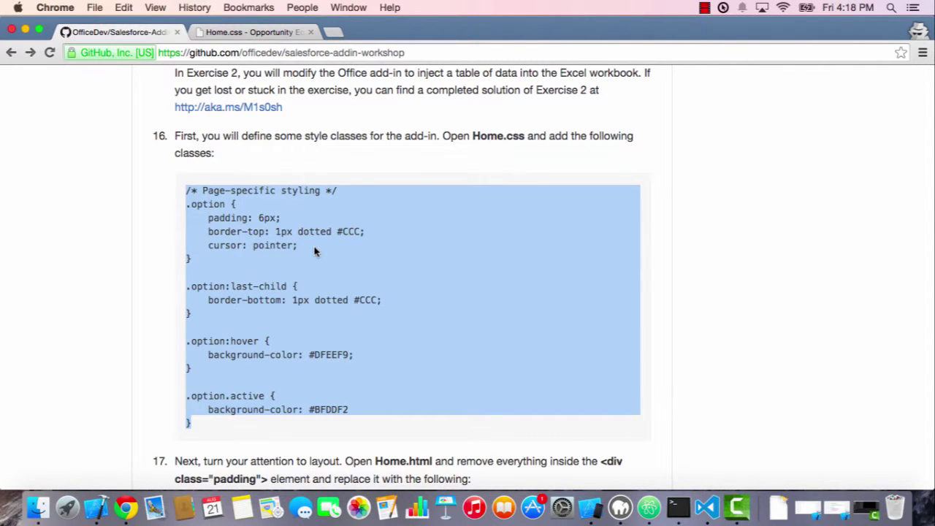
{"action": "scroll", "coordinate": [315, 251], "scroll_direction": "down", "scroll_amount": 2}
{"action": "scroll", "coordinate": [315, 251], "scroll_direction": "down", "scroll_amount": 3}
{"action": "scroll", "coordinate": [314, 251], "scroll_direction": "down", "scroll_amount": 1}
{"action": "scroll", "coordinate": [314, 251], "scroll_direction": "down", "scroll_amount": 2}
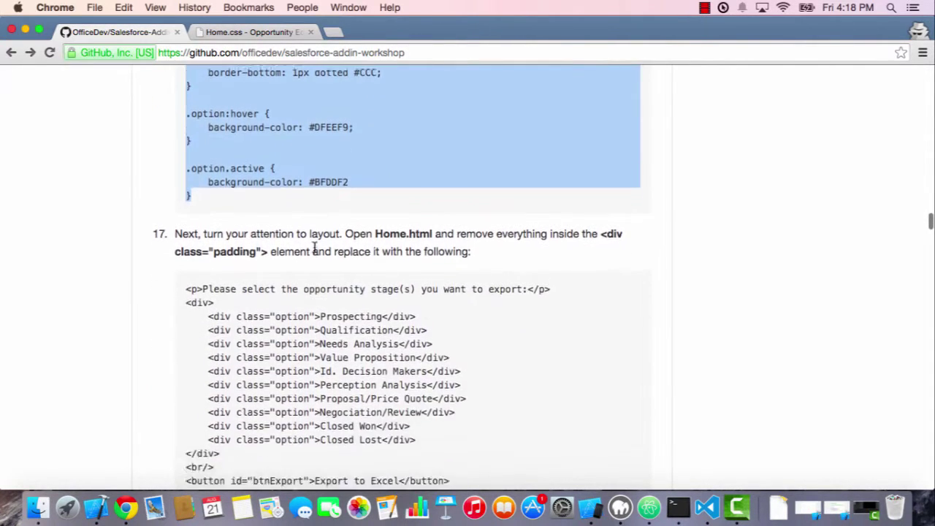
{"action": "scroll", "coordinate": [315, 251], "scroll_direction": "down", "scroll_amount": 1}
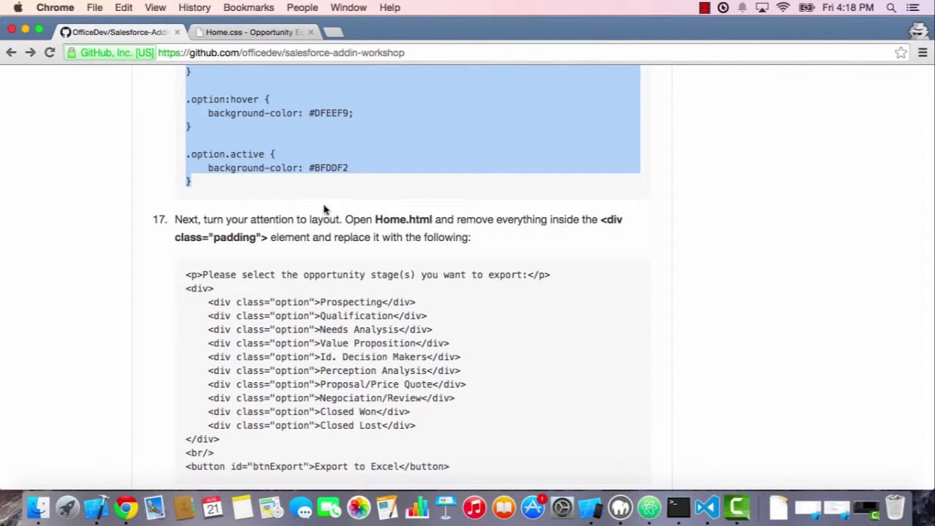
{"action": "double_click", "coordinate": [235, 239]}
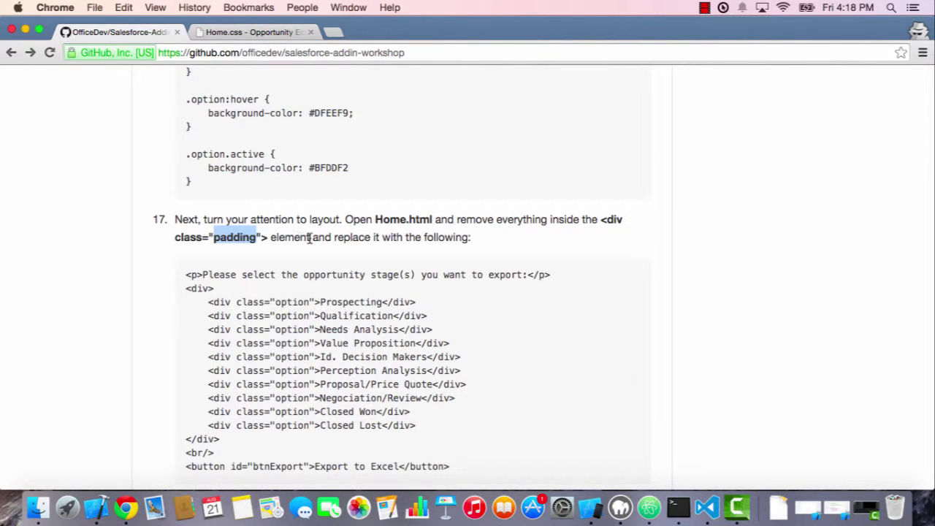
{"action": "scroll", "coordinate": [317, 240], "scroll_direction": "down", "scroll_amount": 2}
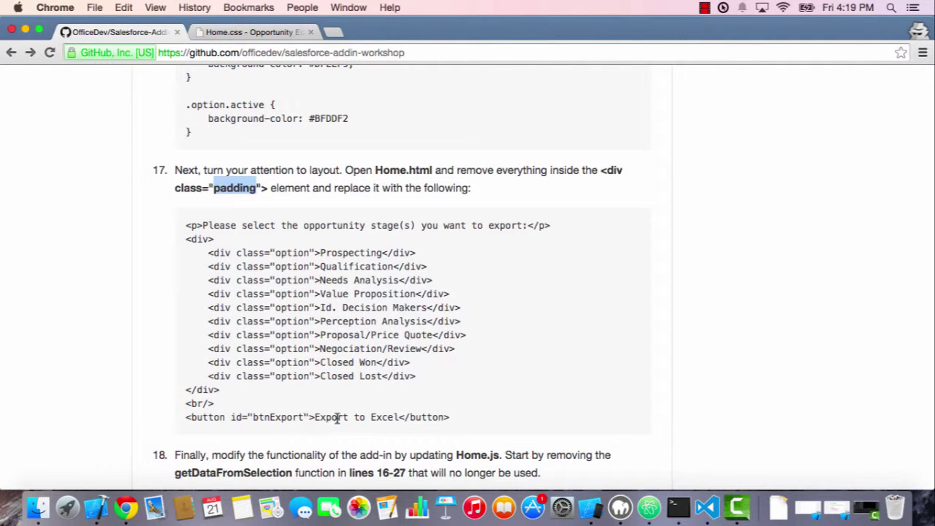
{"action": "mouse_move", "coordinate": [462, 419]}
{"action": "left_mouse_down"}
{"action": "mouse_move", "coordinate": [281, 348]}
{"action": "mouse_move", "coordinate": [182, 227]}
{"action": "left_mouse_up"}
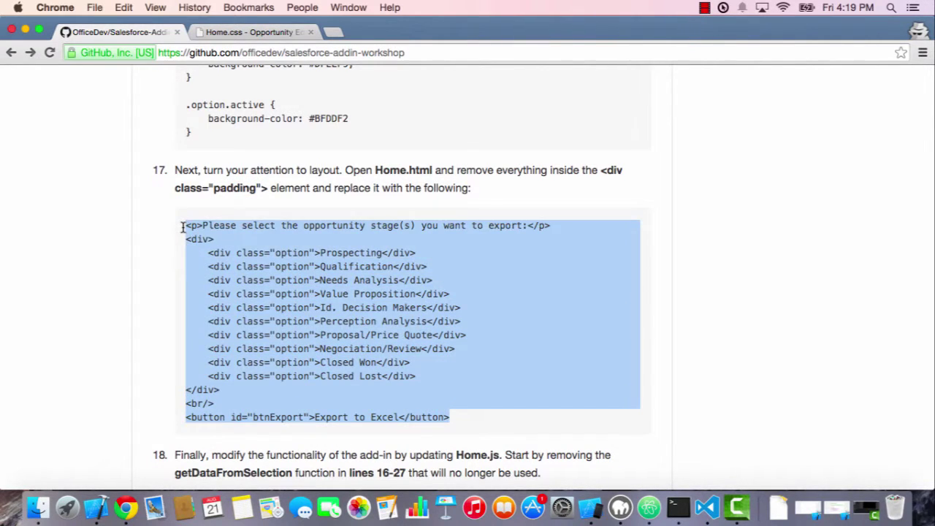
{"action": "key", "text": "super+c"}
- In Home.html, delete the old content lines inside the padding div
{"action": "left_click", "coordinate": [248, 32]}
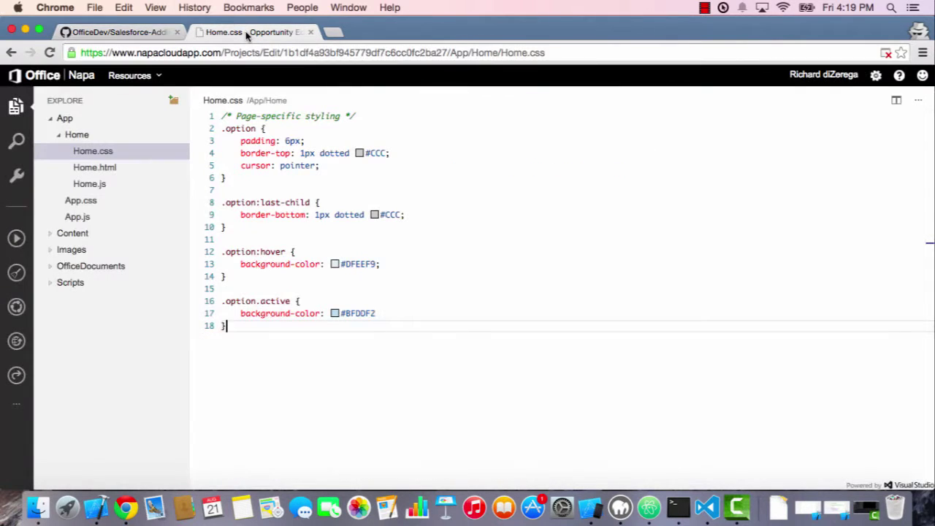
{"action": "left_click", "coordinate": [97, 173]}
{"action": "scroll", "coordinate": [370, 251], "scroll_direction": "down", "scroll_amount": 3}
{"action": "scroll", "coordinate": [370, 250], "scroll_direction": "down", "scroll_amount": 3}
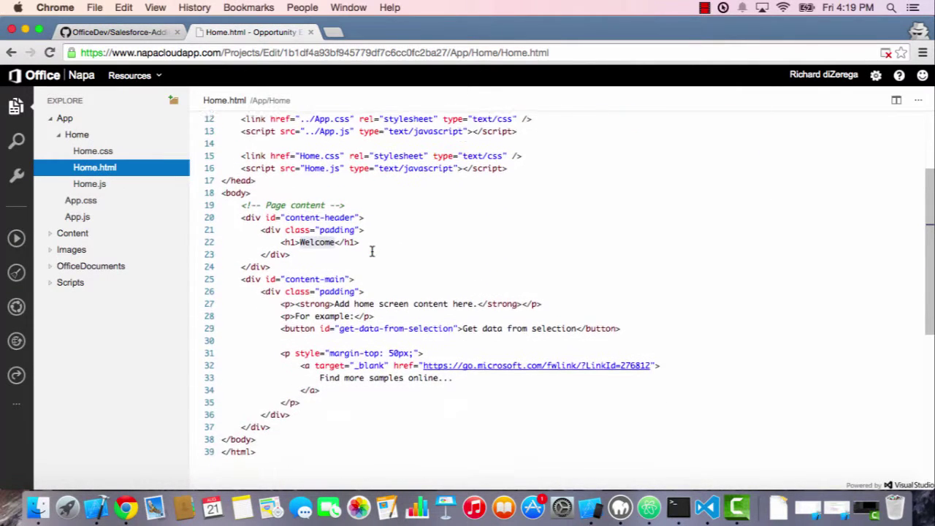
{"action": "double_click", "coordinate": [334, 288]}
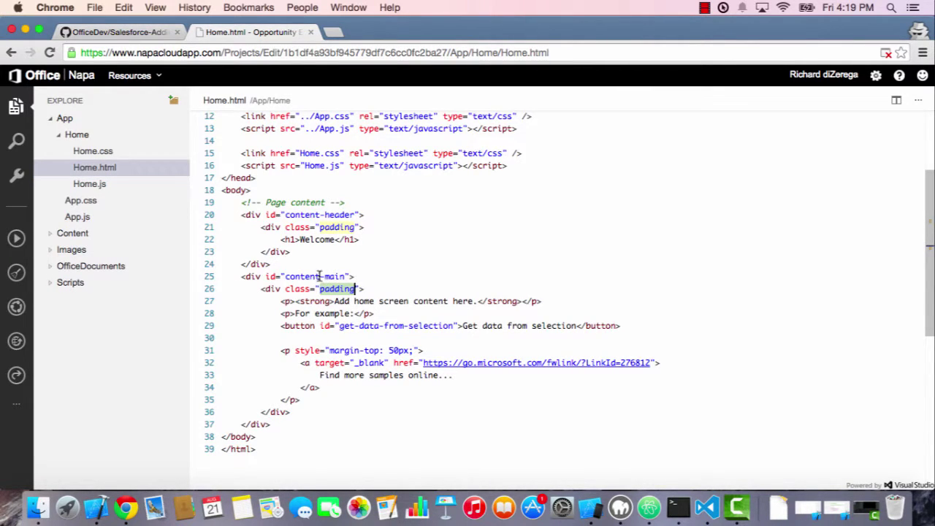
{"action": "left_click", "coordinate": [307, 400]}
{"action": "left_click_drag", "start_coordinate": [325, 400], "coordinate": [188, 305]}
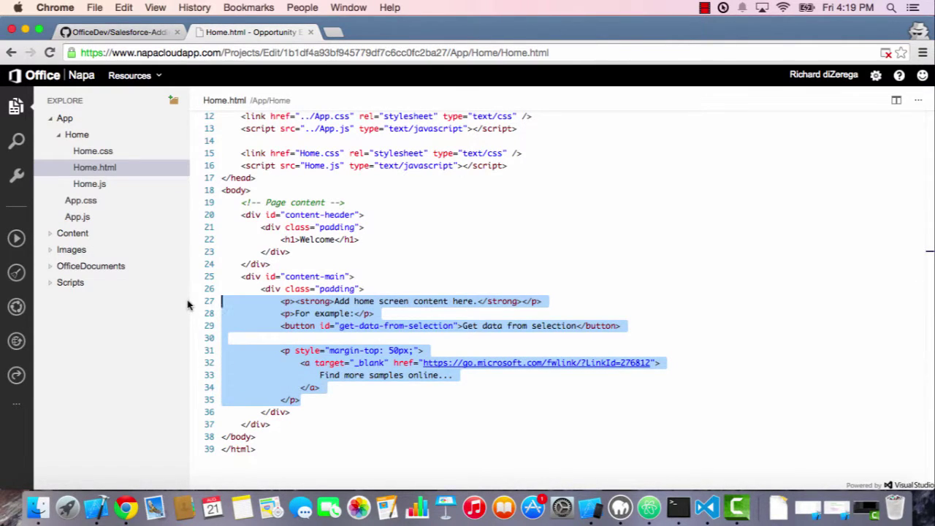
{"action": "key", "text": "BackSpace"}
- Paste the stage options and Export to Excel markup there and indent it one level
{"action": "key", "text": "Tab"}
{"action": "key", "text": "Tab"}
{"action": "key", "text": "Tab"}
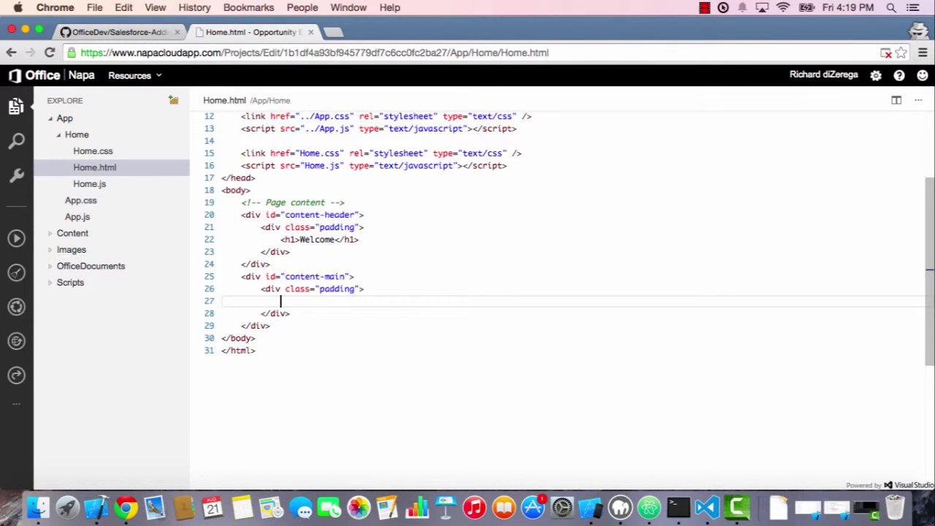
{"action": "key", "text": "super+v"}
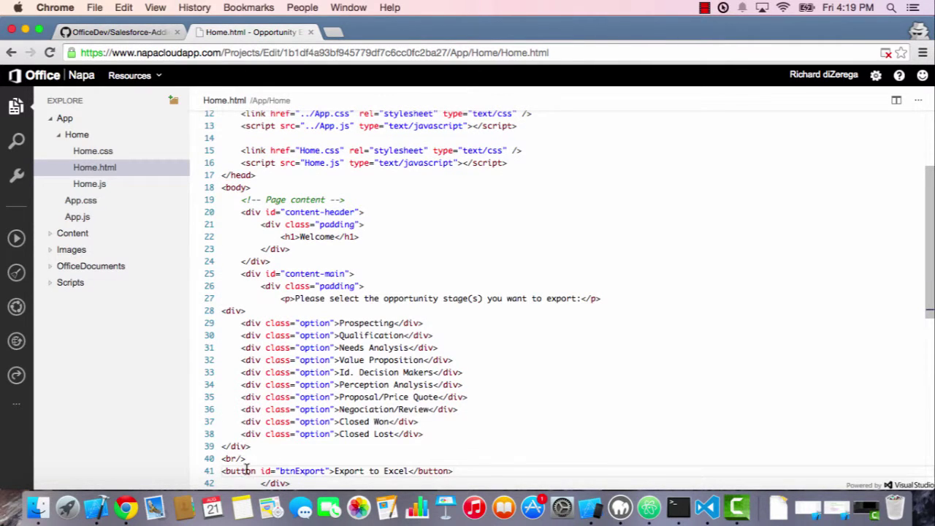
{"action": "left_click_drag", "start_coordinate": [246, 468], "coordinate": [221, 311]}
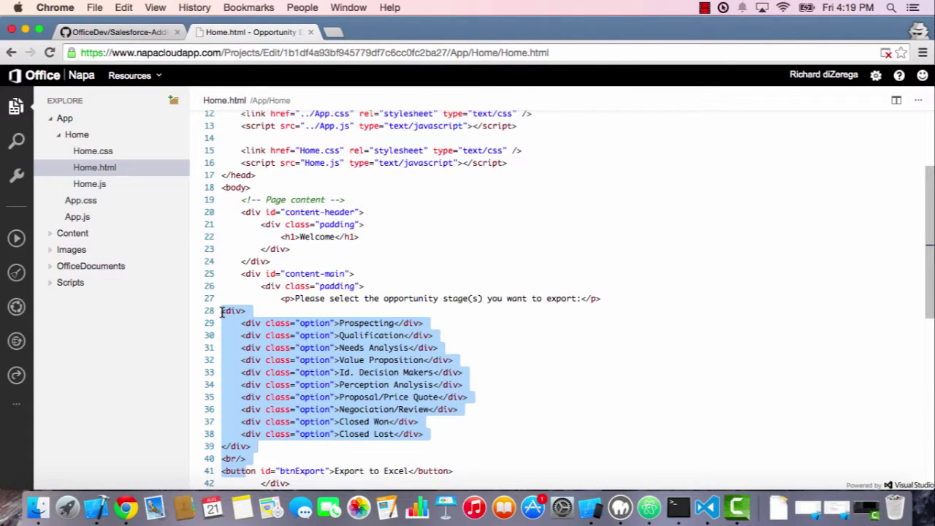
{"action": "key", "text": "Tab"}
{"action": "key", "text": "Tab"}
{"action": "key", "text": "Tab"}
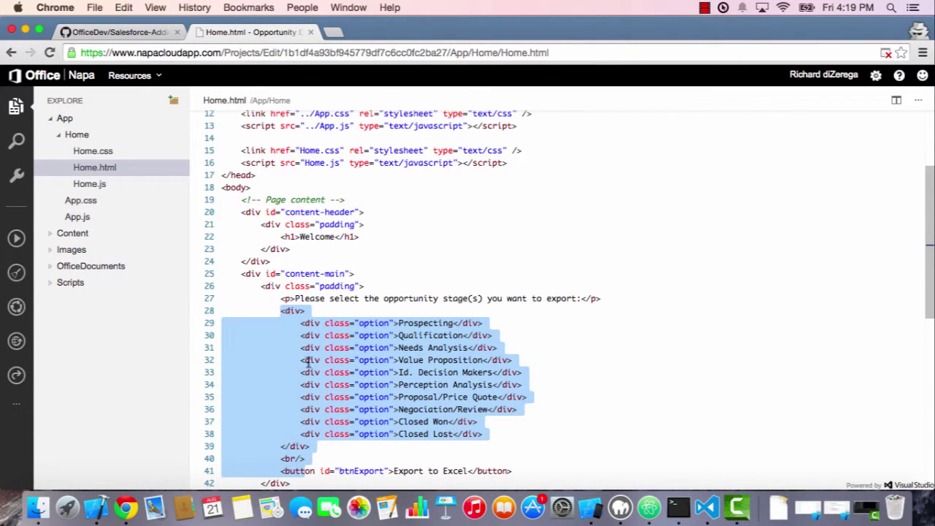
{"action": "left_click", "coordinate": [319, 372]}
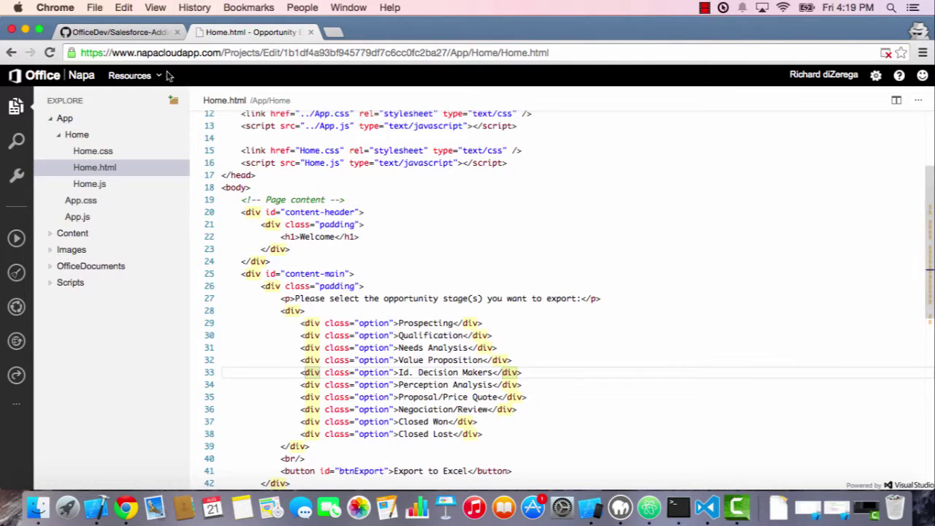
- Scroll the workshop page down to steps 18 and 19 for updating Home.js
{"action": "left_click", "coordinate": [123, 33]}
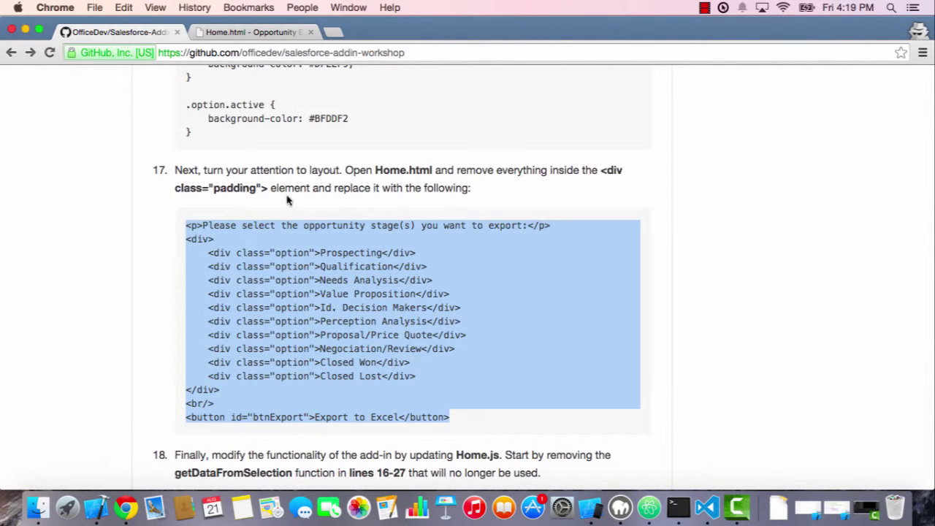
{"action": "scroll", "coordinate": [287, 199], "scroll_direction": "down", "scroll_amount": 2}
{"action": "scroll", "coordinate": [287, 200], "scroll_direction": "down", "scroll_amount": 3}
{"action": "scroll", "coordinate": [287, 199], "scroll_direction": "down", "scroll_amount": 2}
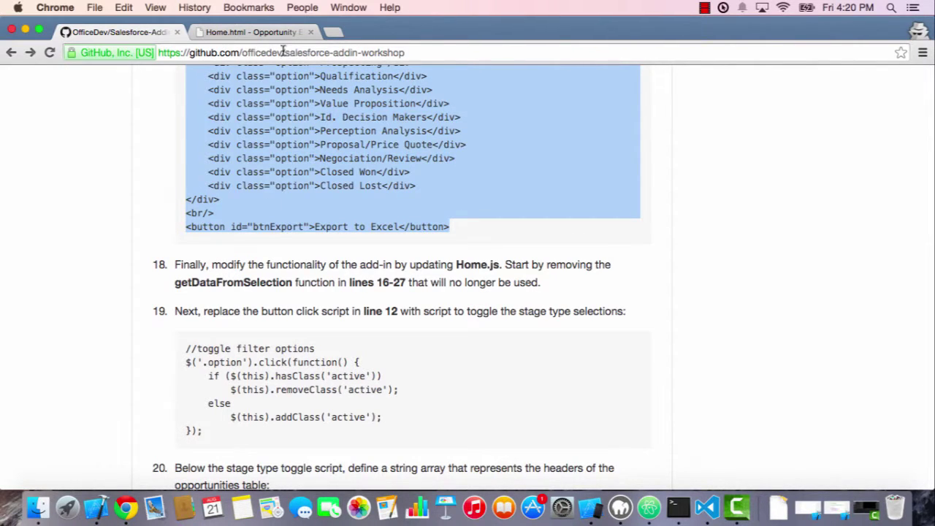
- Delete the getDataFromSelection function (lines 16–27) and its leftover blank line from Home.js
{"action": "left_click", "coordinate": [251, 32]}
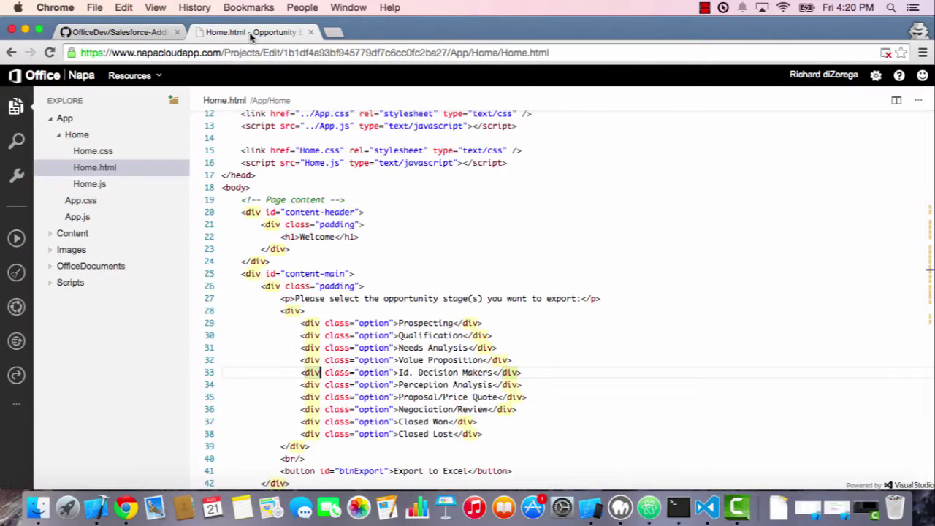
{"action": "left_click", "coordinate": [98, 186]}
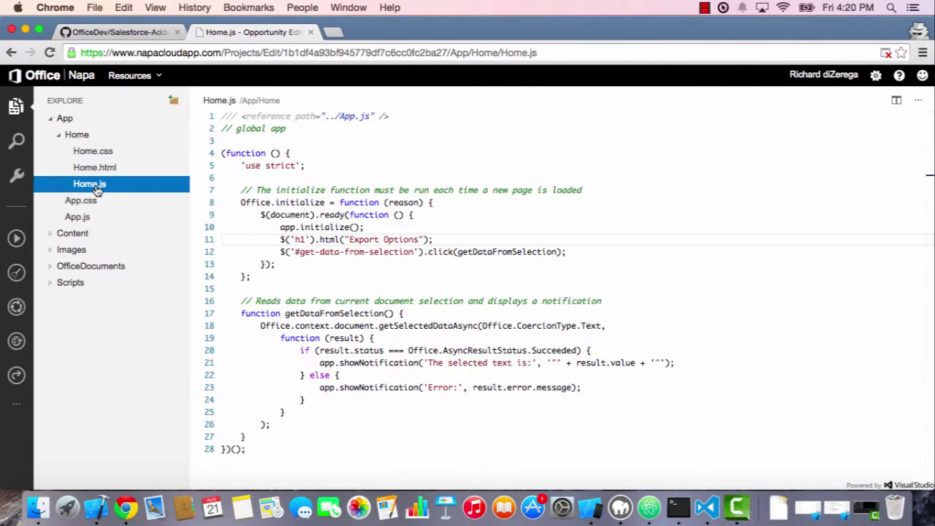
{"action": "mouse_move", "coordinate": [239, 300]}
{"action": "left_mouse_down"}
{"action": "mouse_move", "coordinate": [336, 313]}
{"action": "mouse_move", "coordinate": [246, 436]}
{"action": "left_mouse_up"}
{"action": "left_click", "coordinate": [259, 391]}
{"action": "left_click_drag", "start_coordinate": [251, 436], "coordinate": [218, 287]}
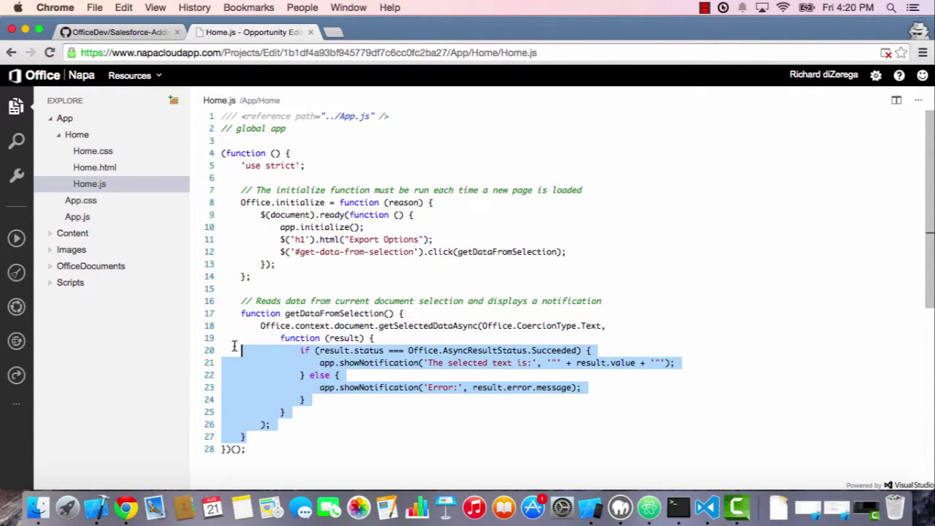
{"action": "key", "text": "BackSpace"}
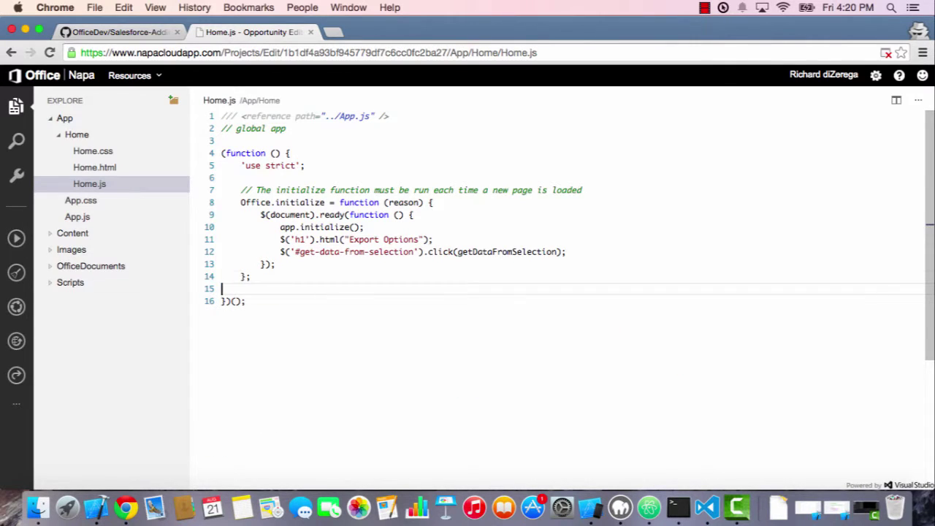
{"action": "key", "text": "BackSpace"}
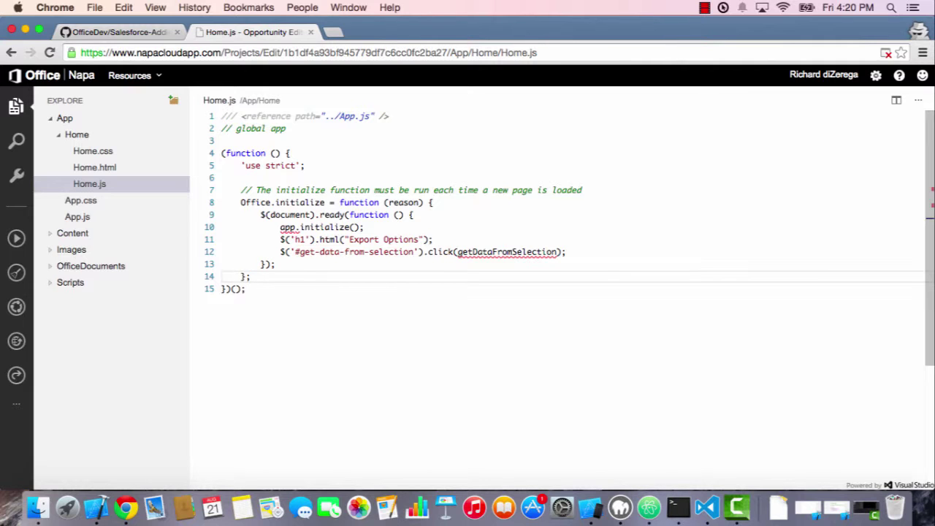
- Copy the step 19 stage-toggle filter script from the workshop page
{"action": "left_click", "coordinate": [135, 35]}
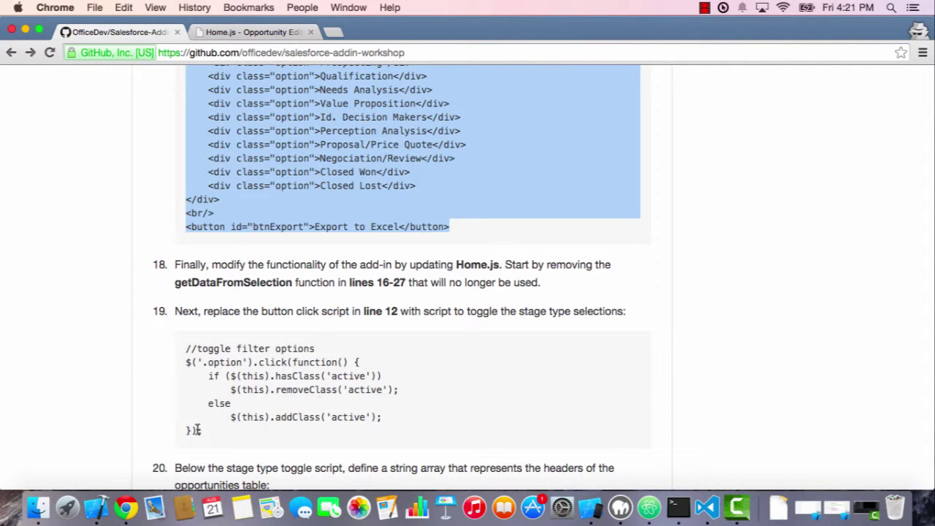
{"action": "left_click_drag", "start_coordinate": [203, 432], "coordinate": [187, 349]}
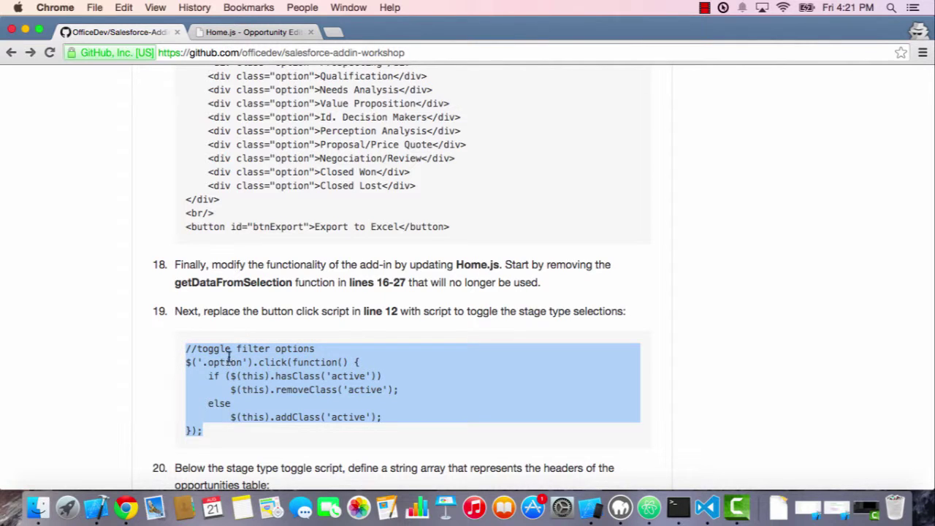
{"action": "key", "text": "super+c"}
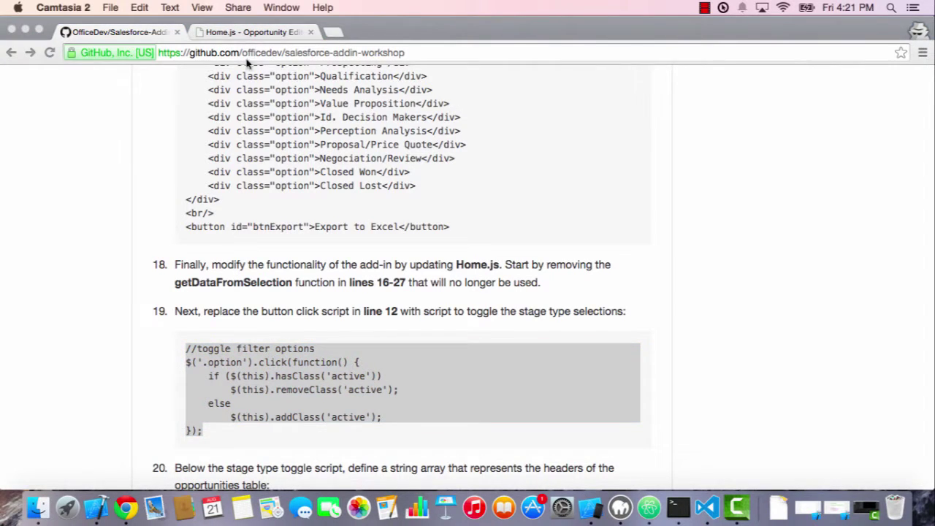
- Replace the old button-click call on Home.js line 12 with an empty line
{"action": "left_click", "coordinate": [234, 34]}
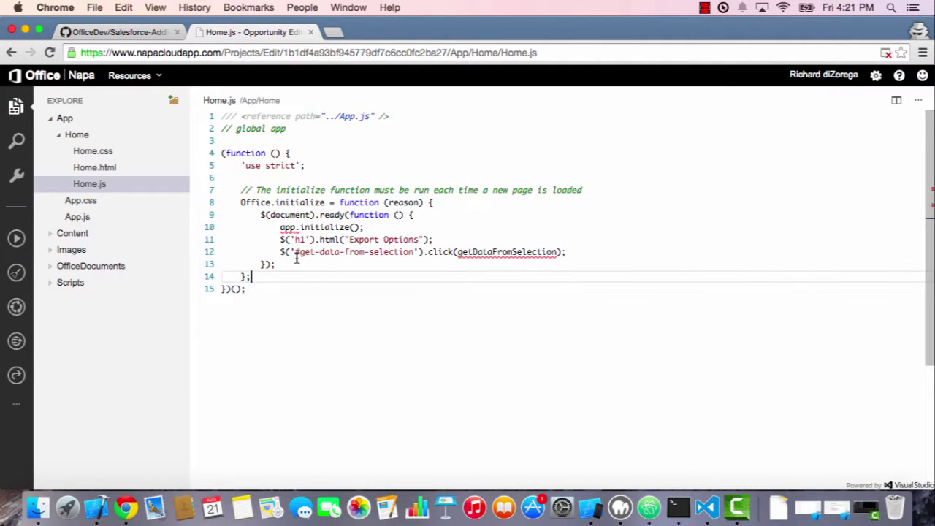
{"action": "left_click_drag", "start_coordinate": [569, 252], "coordinate": [285, 252]}
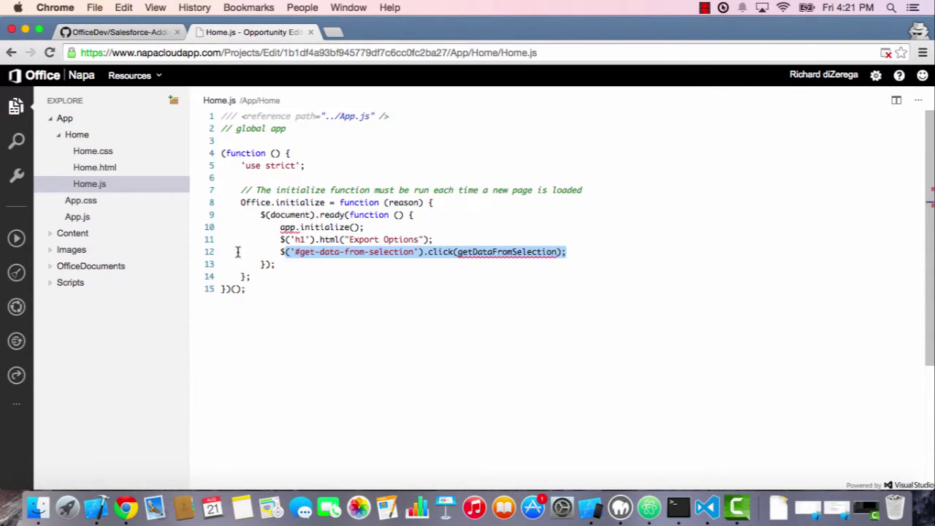
{"action": "left_click", "coordinate": [441, 261]}
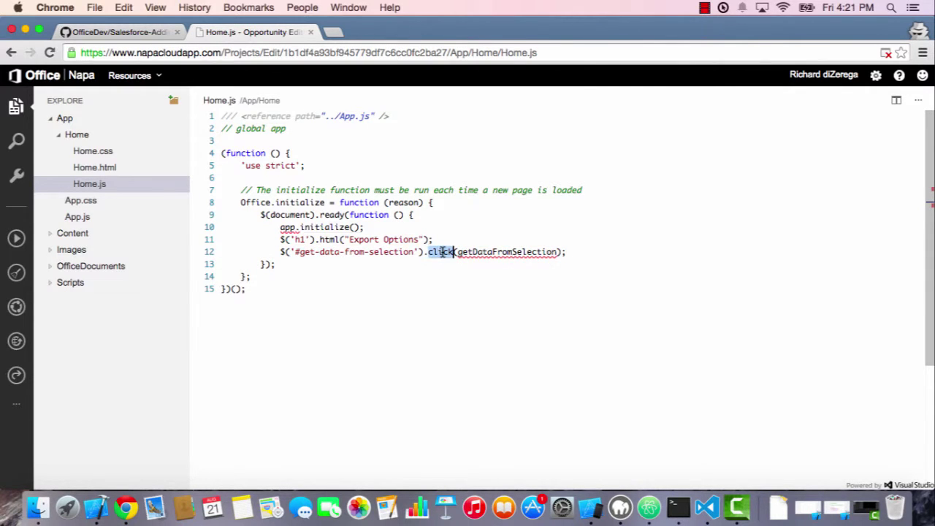
{"action": "double_click", "coordinate": [403, 252]}
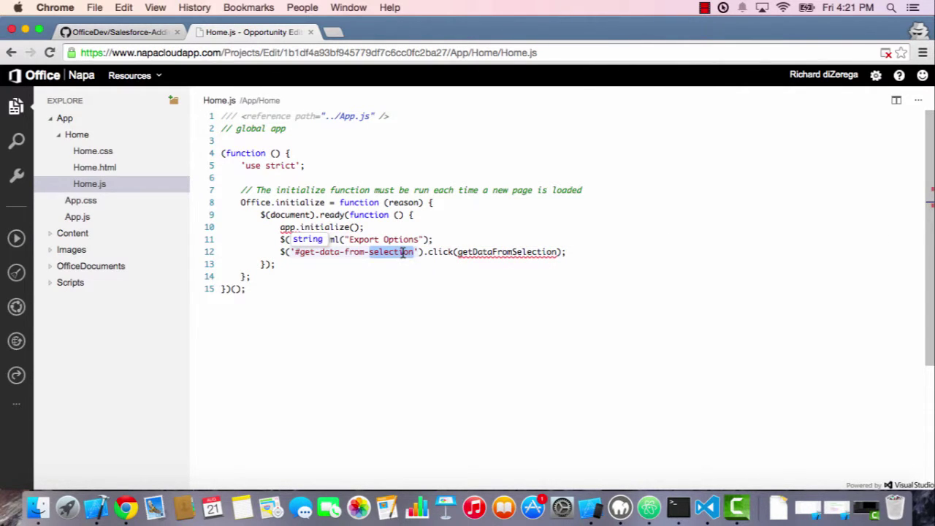
{"action": "mouse_move", "coordinate": [588, 252]}
{"action": "left_mouse_down"}
{"action": "mouse_move", "coordinate": [319, 228]}
{"action": "mouse_move", "coordinate": [256, 252]}
{"action": "left_mouse_up"}
{"action": "key", "text": "Return"}
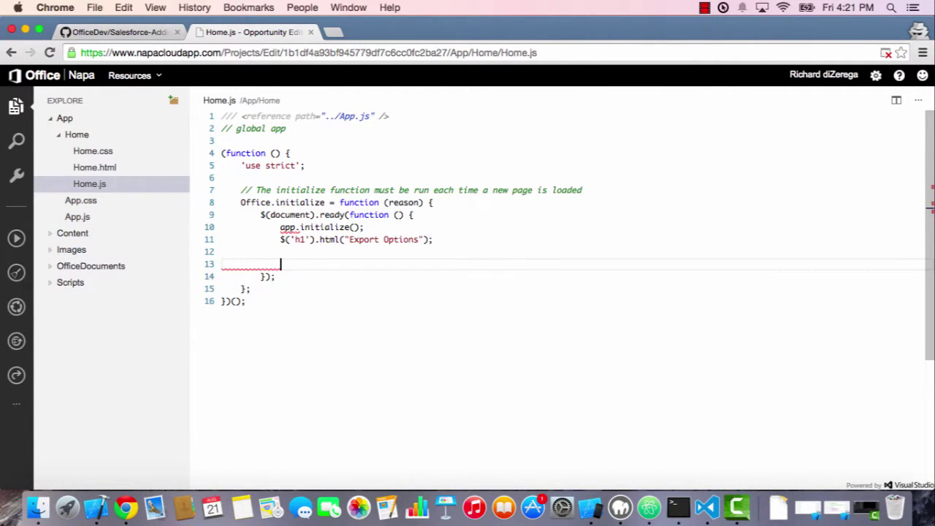
- Paste the toggle filter handler, indent it two levels, and run the add-in
{"action": "key", "text": "super+v"}
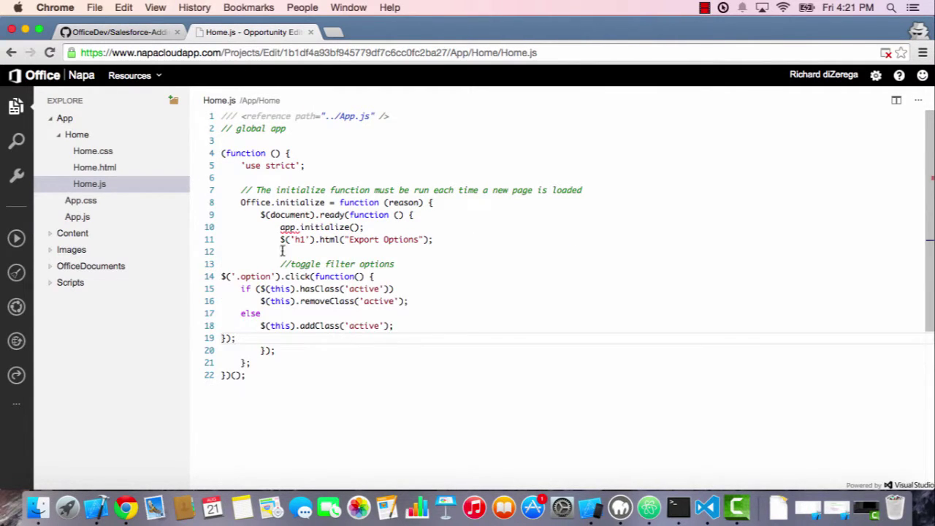
{"action": "left_click_drag", "start_coordinate": [237, 340], "coordinate": [225, 275]}
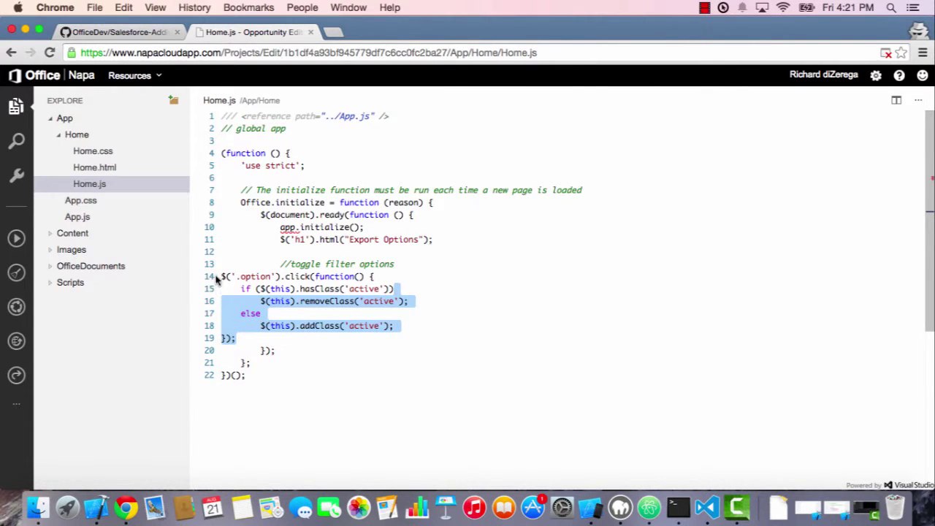
{"action": "key", "text": "Tab"}
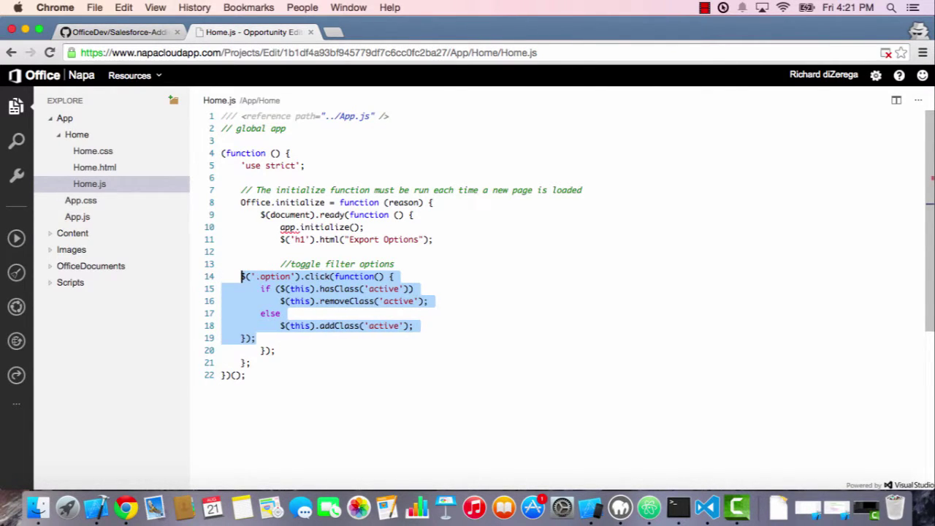
{"action": "key", "text": "Tab"}
{"action": "key", "text": "Tab"}
{"action": "left_click", "coordinate": [326, 312]}
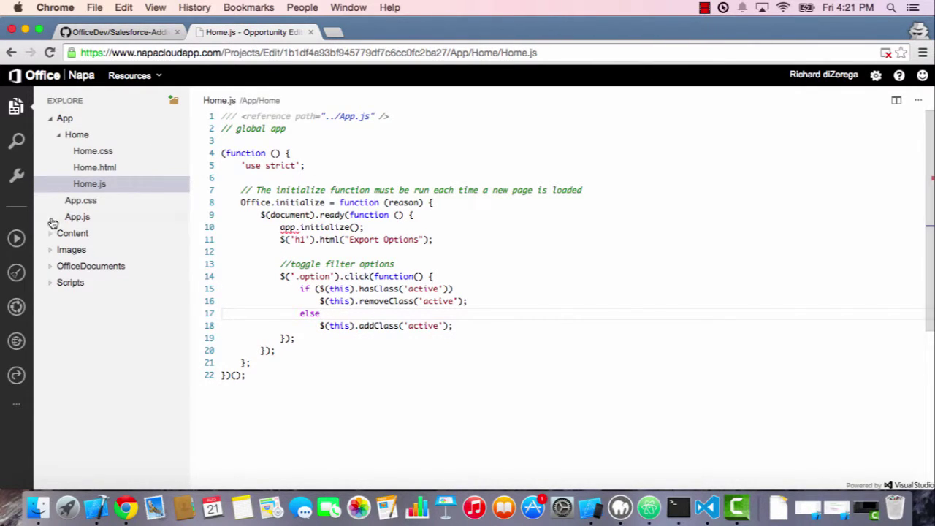
{"action": "left_click", "coordinate": [17, 239]}
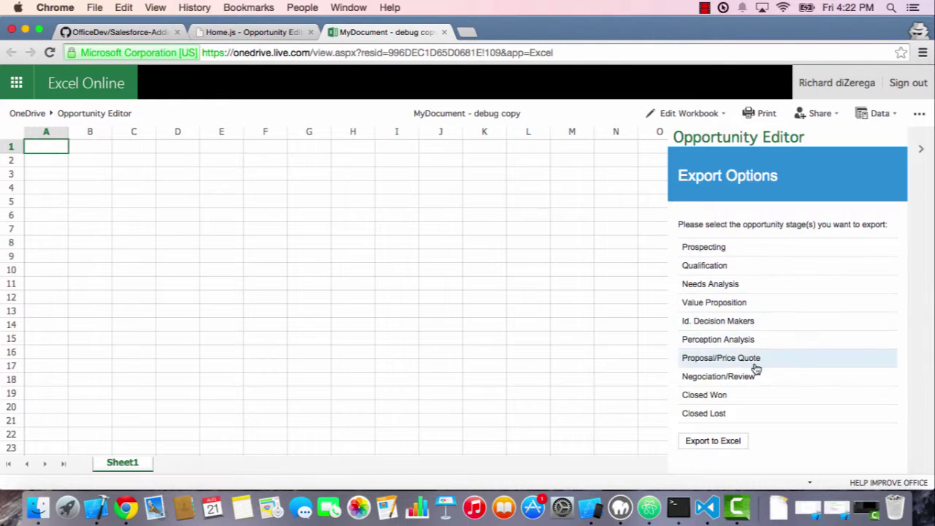
- Toggle on Prospecting, Qualification, Needs Analysis, Id. Decision Makers, Negociation/Review and Closed Lost
{"action": "left_click", "coordinate": [792, 252]}
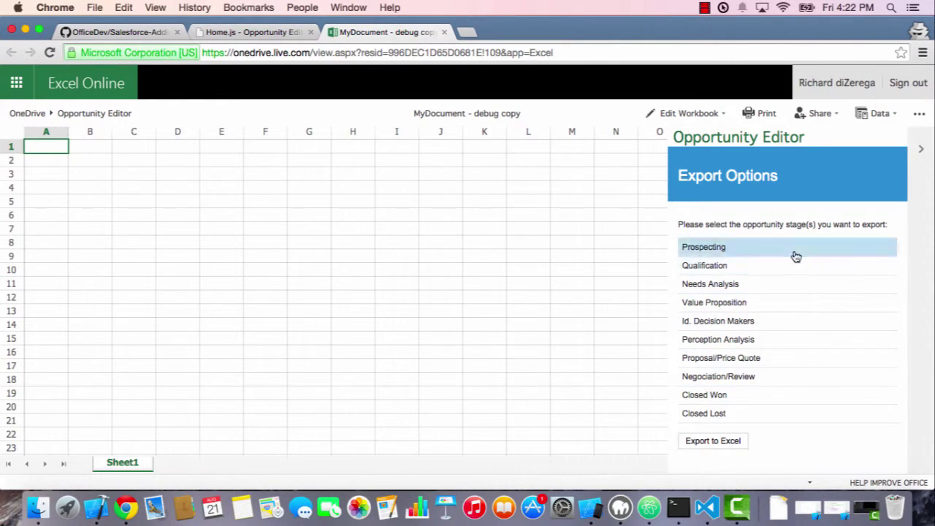
{"action": "left_click", "coordinate": [781, 266]}
{"action": "left_click", "coordinate": [791, 285]}
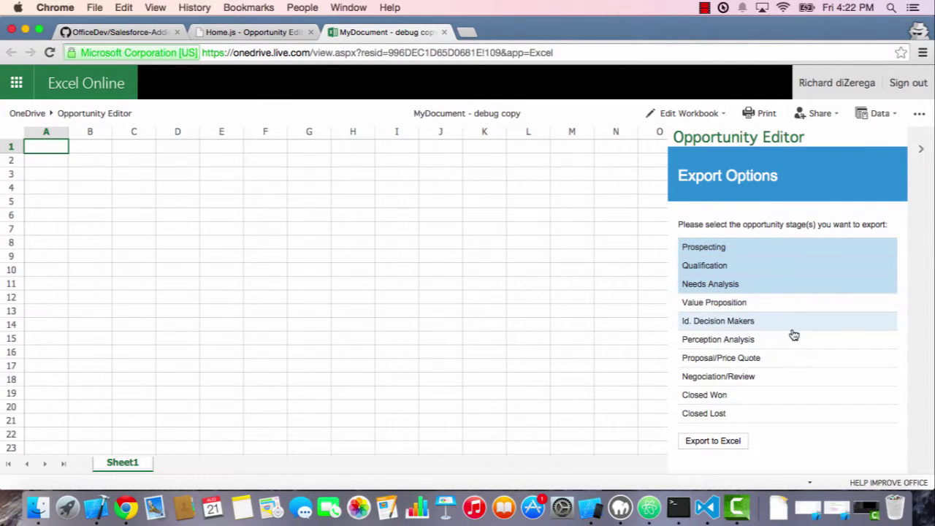
{"action": "left_click", "coordinate": [791, 323]}
{"action": "left_click", "coordinate": [821, 378]}
{"action": "left_click", "coordinate": [772, 421]}
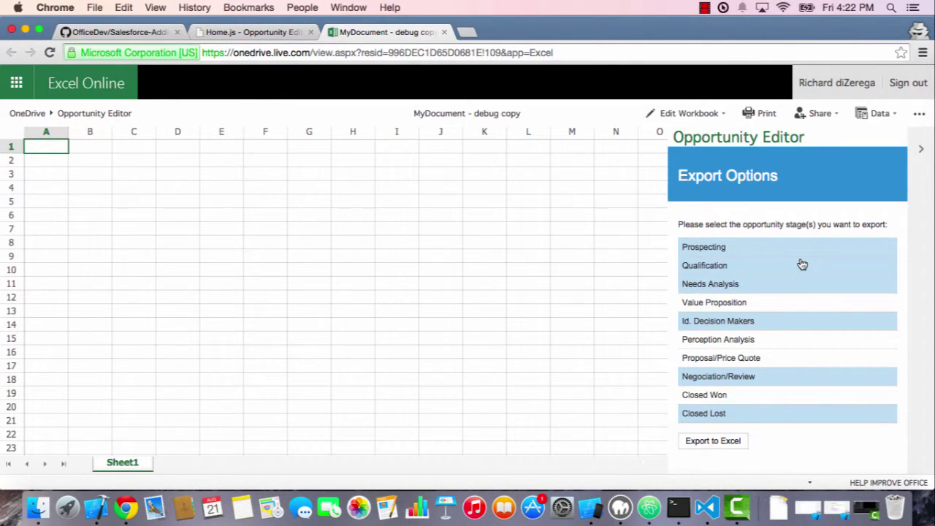
- Close Excel and the Launch App dialog, then copy the step 20 table headers array
{"action": "left_click", "coordinate": [443, 32]}
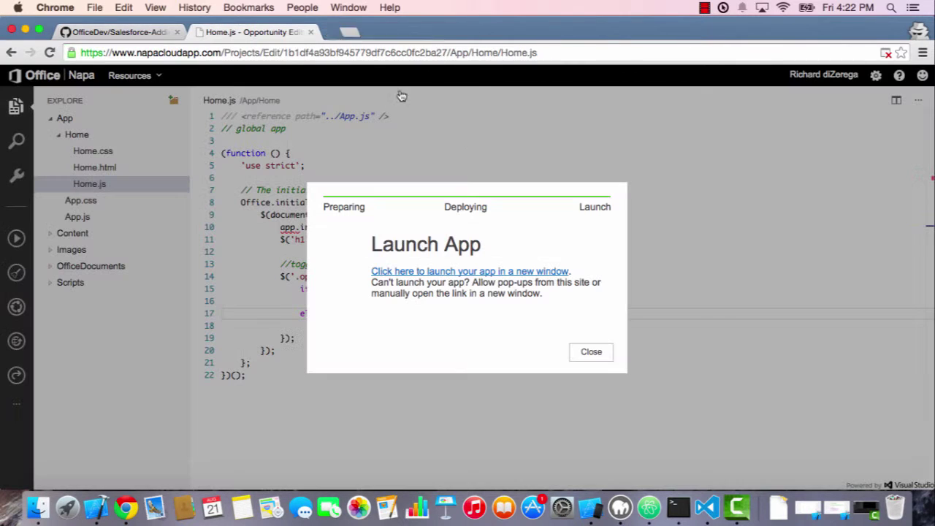
{"action": "left_click", "coordinate": [584, 353]}
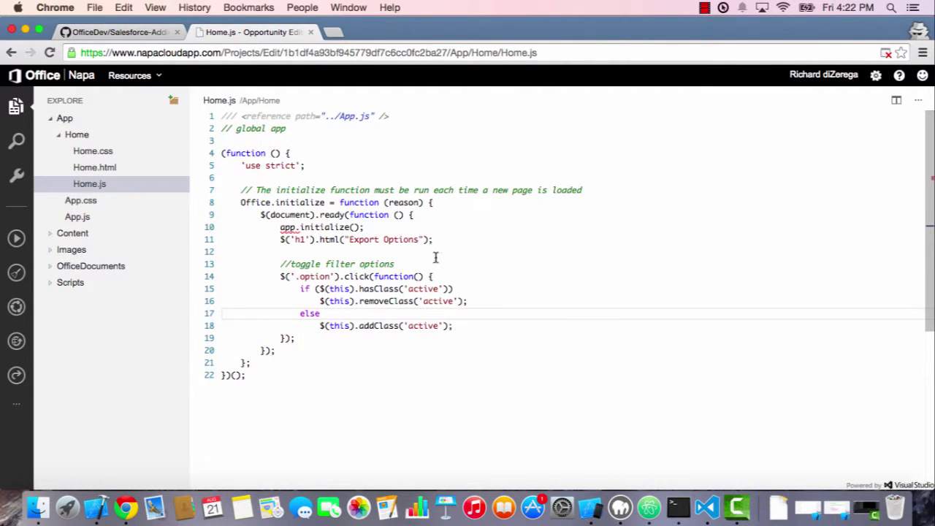
{"action": "left_click", "coordinate": [146, 32]}
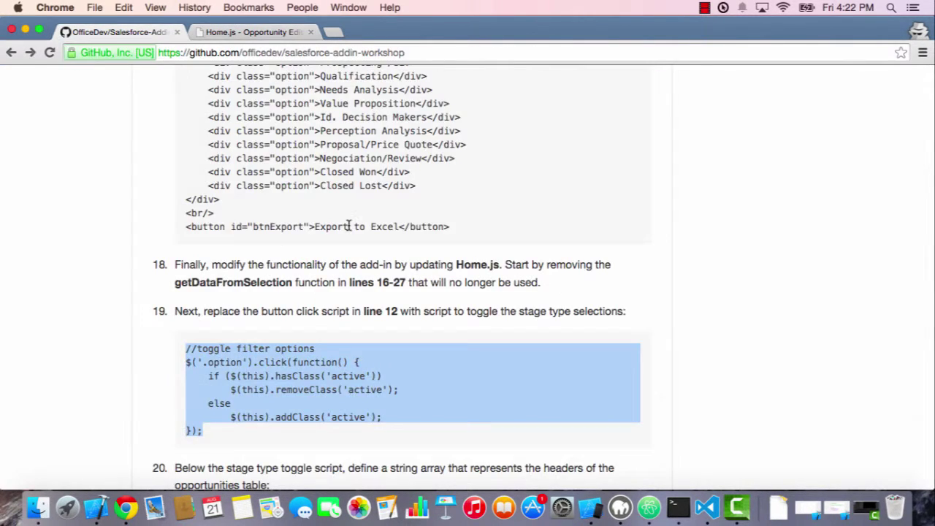
{"action": "scroll", "coordinate": [348, 228], "scroll_direction": "down", "scroll_amount": 3}
{"action": "scroll", "coordinate": [348, 228], "scroll_direction": "down", "scroll_amount": 2}
{"action": "scroll", "coordinate": [349, 228], "scroll_direction": "down", "scroll_amount": 1}
{"action": "scroll", "coordinate": [349, 228], "scroll_direction": "down", "scroll_amount": 1}
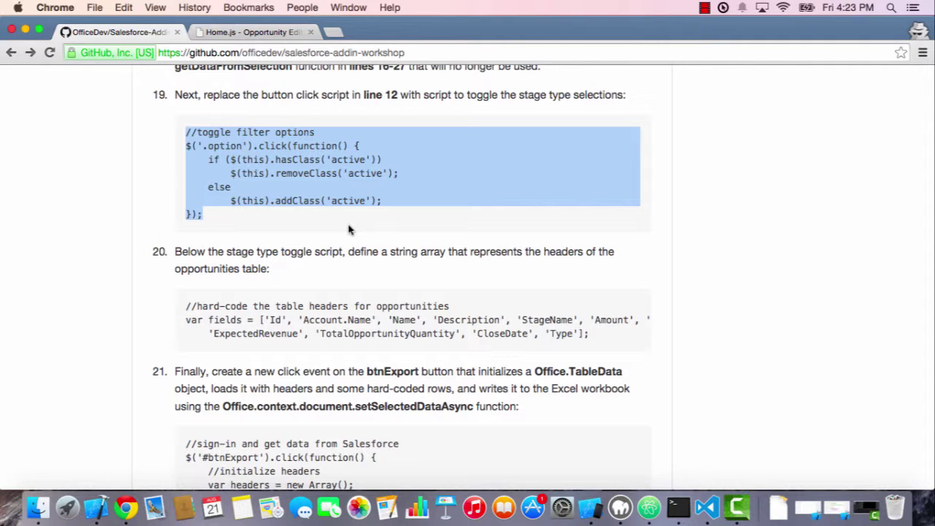
{"action": "left_click", "coordinate": [188, 308]}
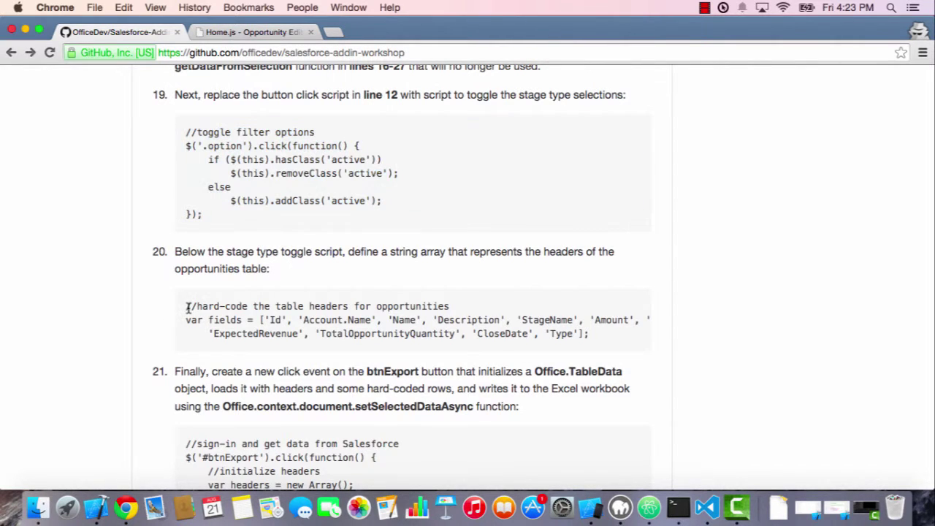
{"action": "left_click_drag", "start_coordinate": [187, 307], "coordinate": [598, 335]}
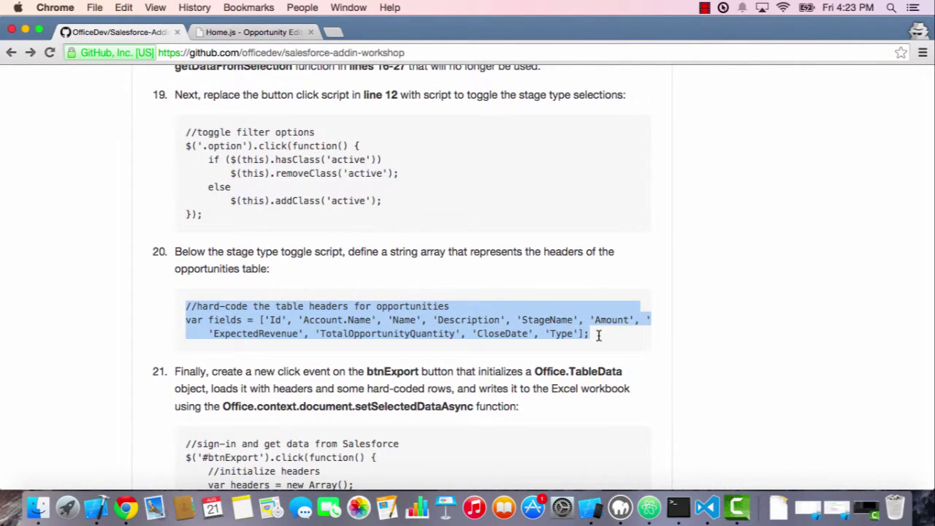
{"action": "key", "text": "super+c"}
- Paste the opportunities table headers array below the toggle handler in Home.js and indent it
{"action": "left_click", "coordinate": [253, 33]}
{"action": "left_click", "coordinate": [296, 339]}
{"action": "key", "text": "Return"}
{"action": "key", "text": "Return"}
{"action": "key", "text": "super+v"}
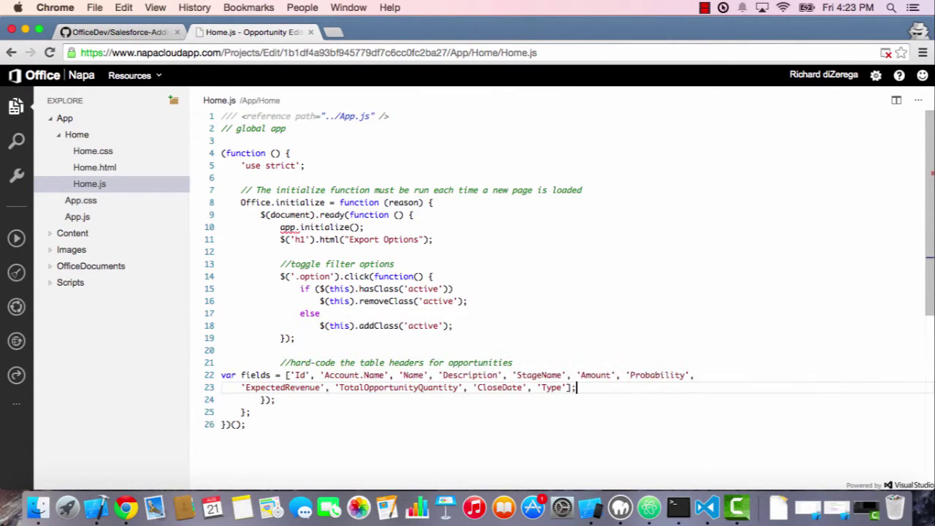
{"action": "left_click", "coordinate": [223, 375]}
{"action": "key", "text": "Tab"}
{"action": "key", "text": "Tab"}
{"action": "key", "text": "Tab"}
{"action": "left_click", "coordinate": [245, 387]}
{"action": "key", "text": "Tab"}
{"action": "key", "text": "Tab"}
{"action": "key", "text": "Tab"}
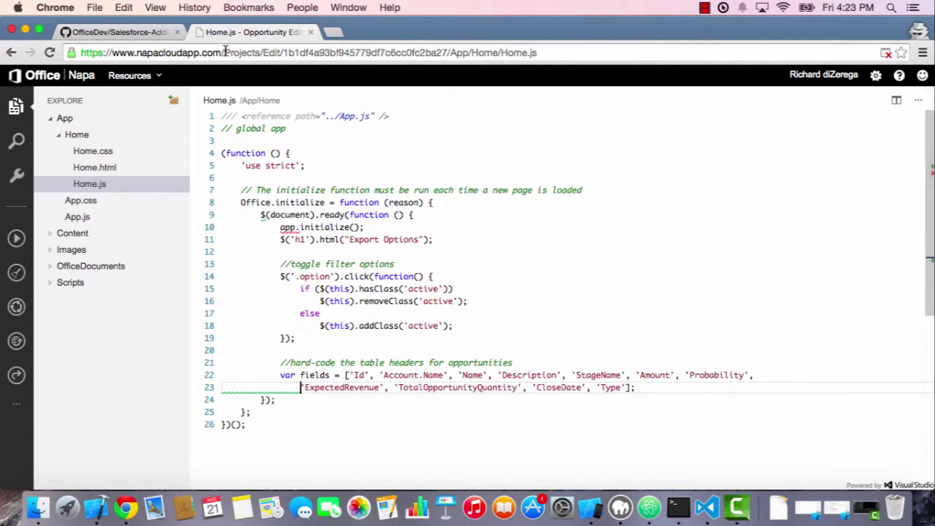
{"action": "left_click", "coordinate": [157, 32]}
- Find step 21, noting TableData and setSelectedDataAsync, and select the btnExport handler code
{"action": "scroll", "coordinate": [350, 224], "scroll_direction": "down", "scroll_amount": 1}
{"action": "scroll", "coordinate": [350, 225], "scroll_direction": "down", "scroll_amount": 2}
{"action": "scroll", "coordinate": [350, 225], "scroll_direction": "down", "scroll_amount": 1}
{"action": "scroll", "coordinate": [351, 225], "scroll_direction": "down", "scroll_amount": 1}
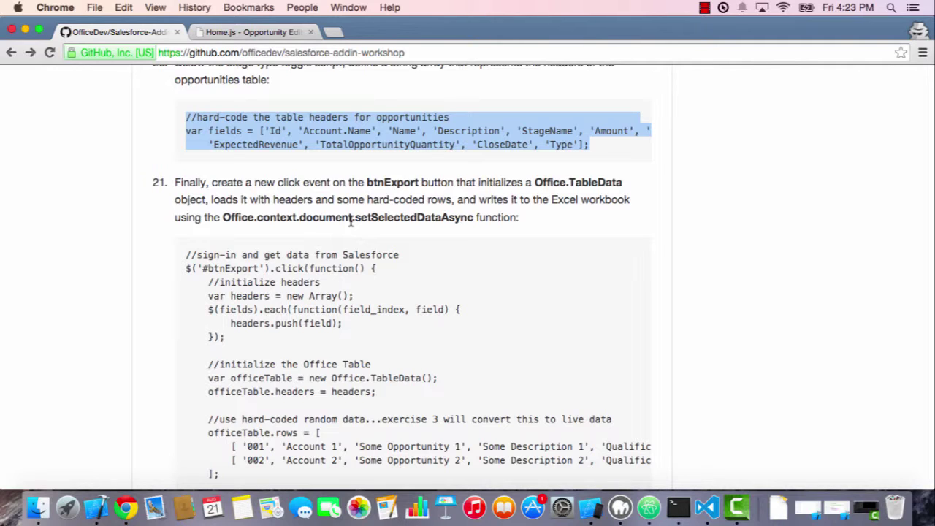
{"action": "double_click", "coordinate": [584, 183]}
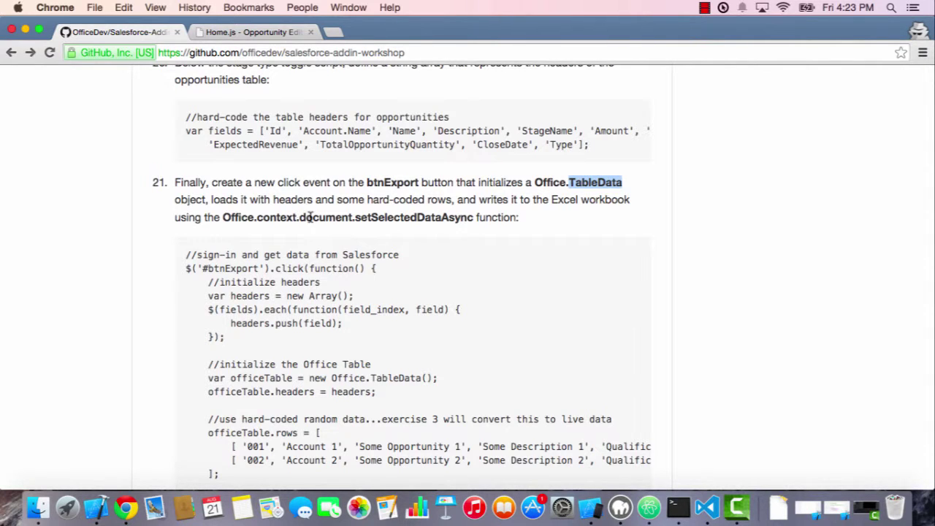
{"action": "double_click", "coordinate": [389, 217]}
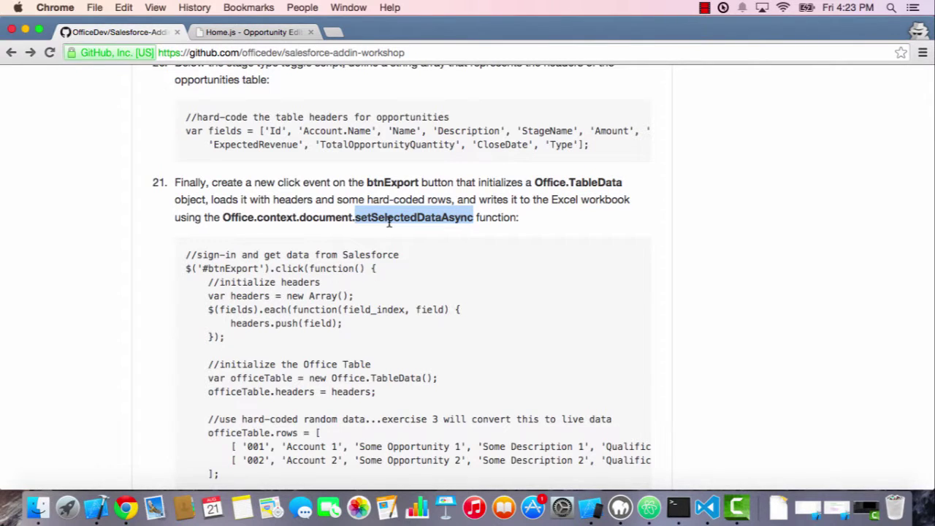
{"action": "scroll", "coordinate": [389, 221], "scroll_direction": "down", "scroll_amount": 5}
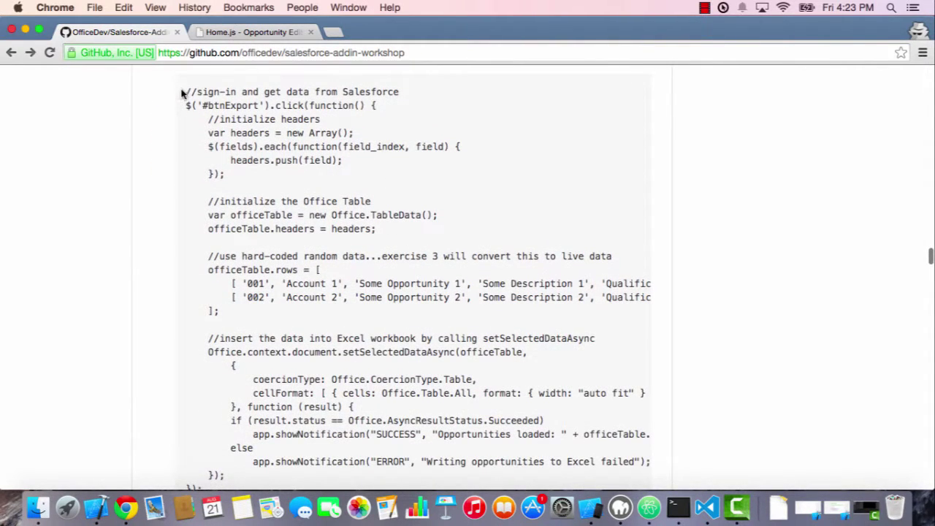
{"action": "mouse_move", "coordinate": [185, 91]}
{"action": "left_mouse_down"}
{"action": "mouse_move", "coordinate": [243, 351]}
{"action": "mouse_move", "coordinate": [228, 460]}
{"action": "left_mouse_up"}
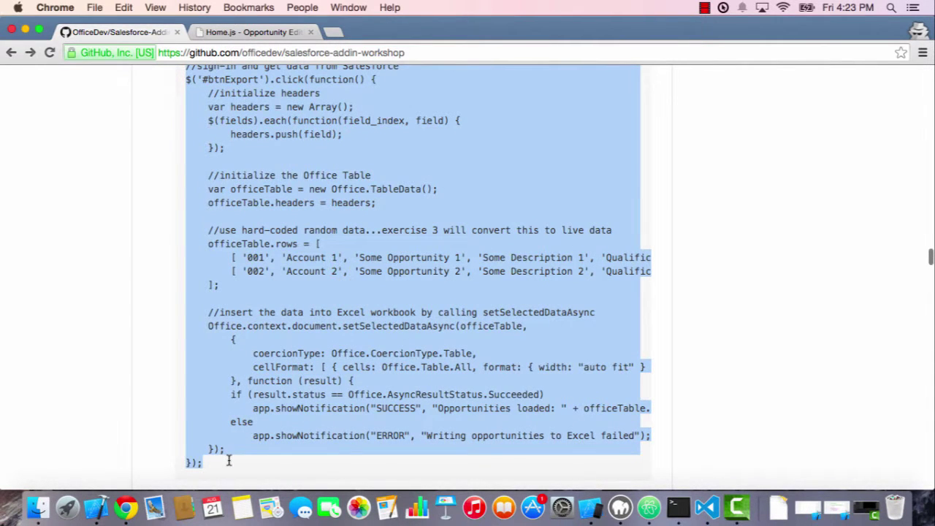
- Paste the btnExport click handler below the fields array in Home.js and indent it
{"action": "left_click", "coordinate": [249, 33]}
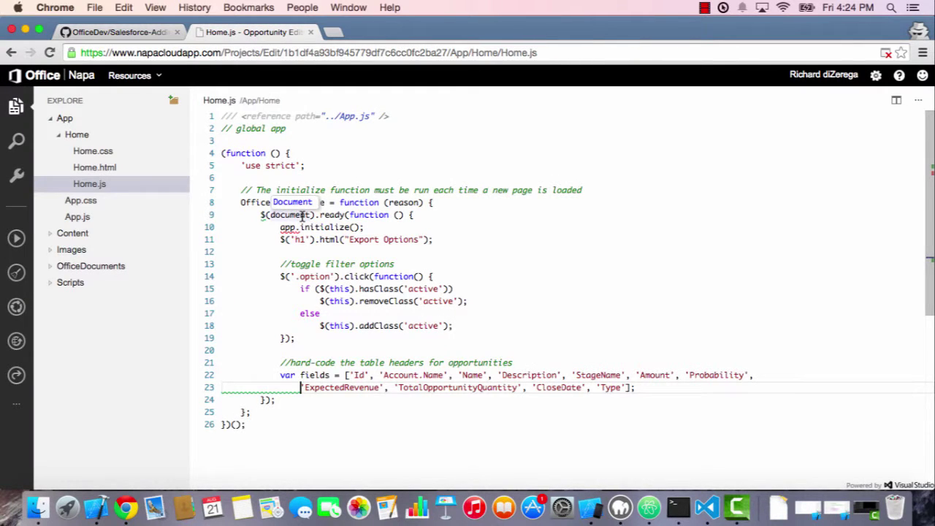
{"action": "left_click", "coordinate": [637, 387]}
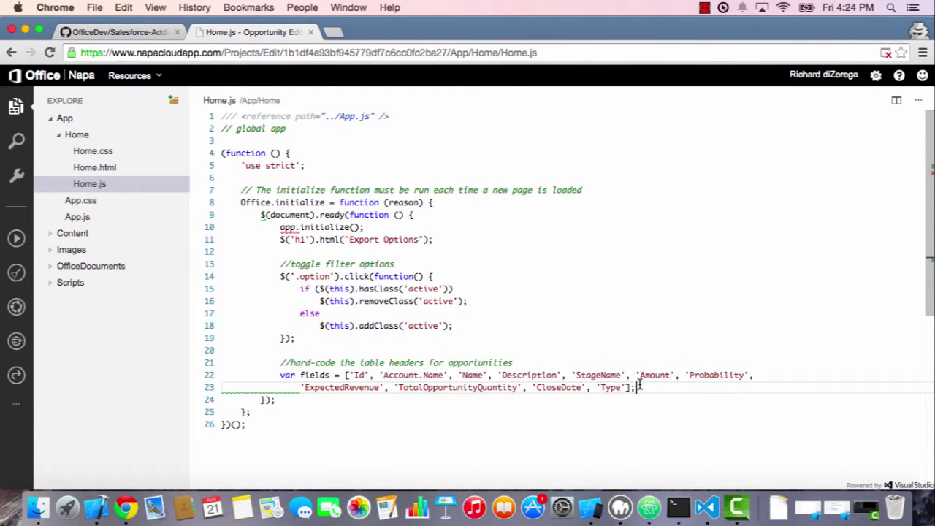
{"action": "key", "text": "Return"}
{"action": "key", "text": "Return"}
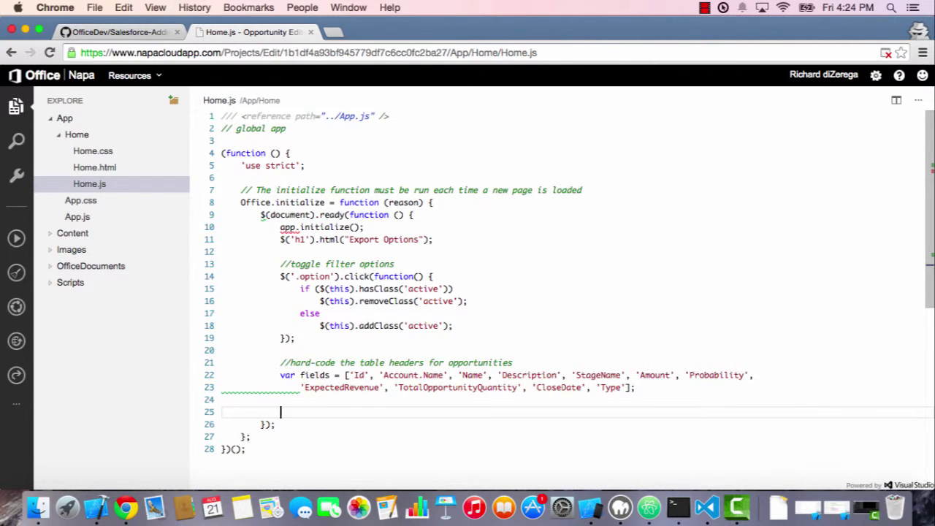
{"action": "key", "text": "ctrl+v"}
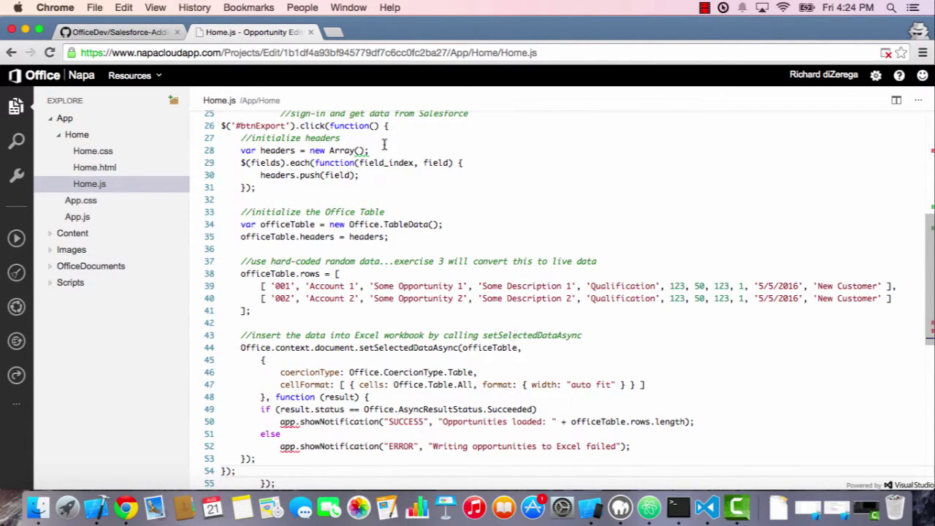
{"action": "left_click", "coordinate": [225, 126], "text": "shift"}
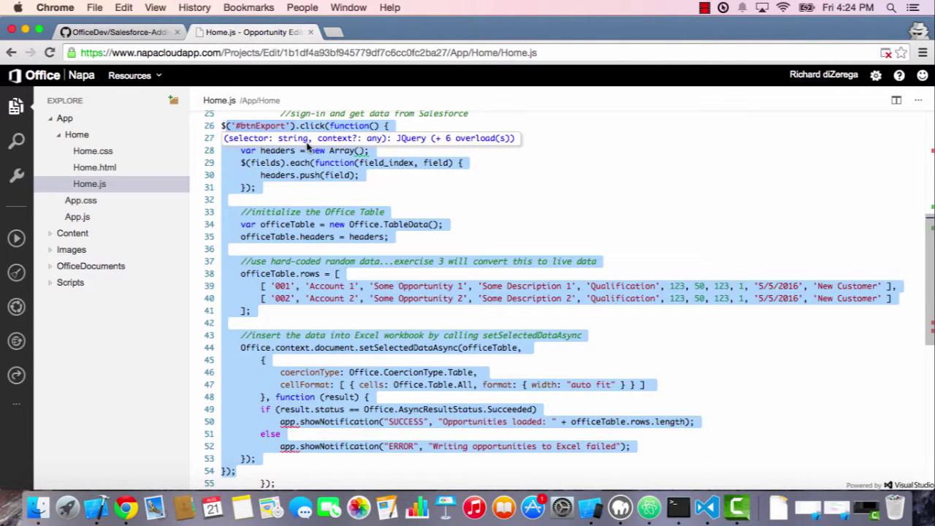
{"action": "key", "text": "shift+Home"}
{"action": "key", "text": "Tab"}
{"action": "key", "text": "Tab"}
{"action": "key", "text": "Tab"}
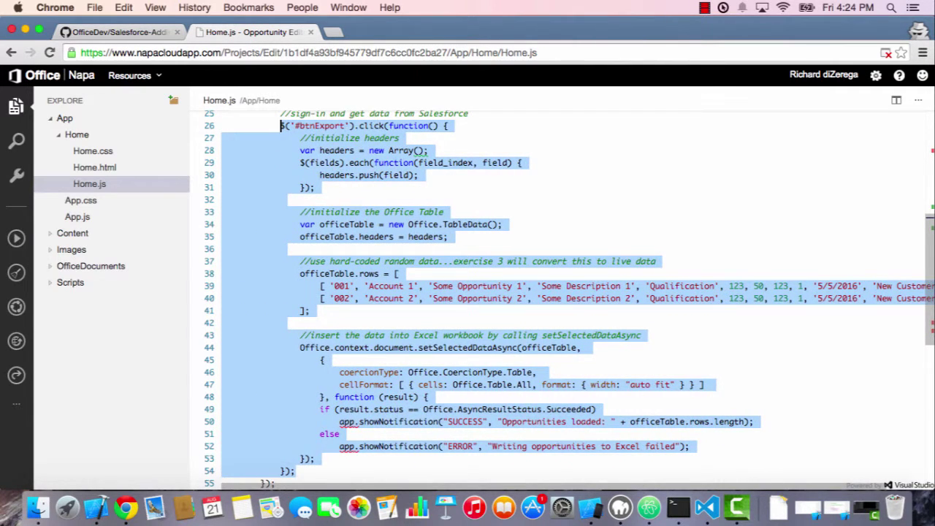
{"action": "left_click", "coordinate": [397, 184]}
- Review the fields array, the #btnExport click binding and the header initialization code
{"action": "scroll", "coordinate": [448, 183], "scroll_direction": "up", "scroll_amount": 1}
{"action": "scroll", "coordinate": [449, 184], "scroll_direction": "up", "scroll_amount": 2}
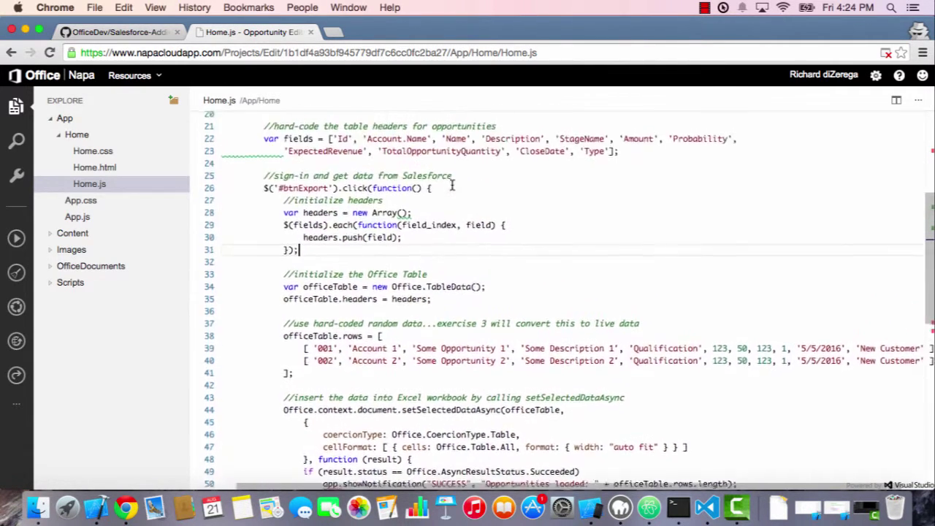
{"action": "scroll", "coordinate": [451, 185], "scroll_direction": "up", "scroll_amount": 1}
{"action": "scroll", "coordinate": [451, 185], "scroll_direction": "up", "scroll_amount": 1}
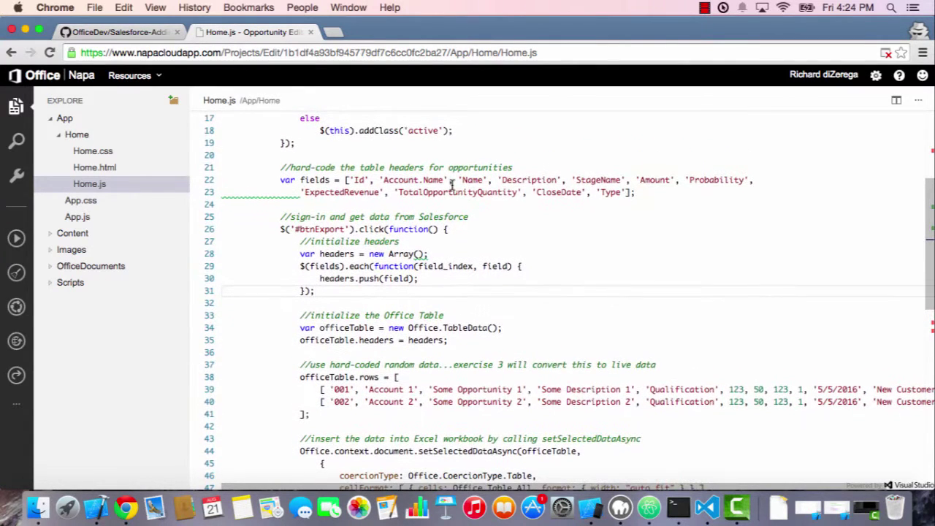
{"action": "double_click", "coordinate": [319, 180]}
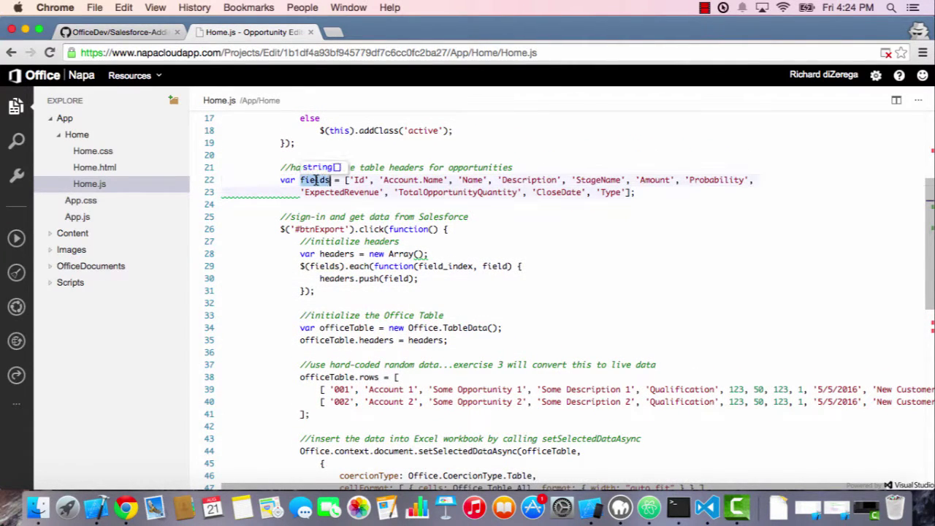
{"action": "double_click", "coordinate": [315, 229]}
{"action": "double_click", "coordinate": [376, 229]}
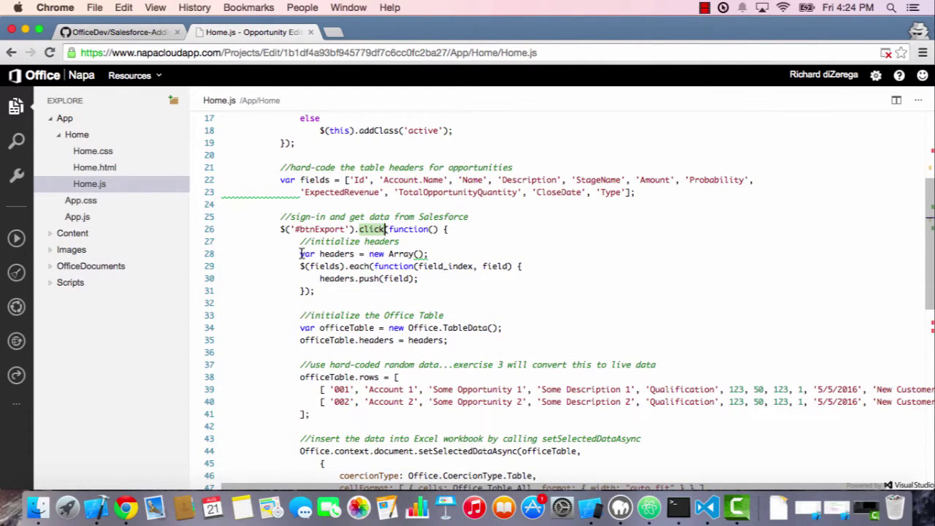
{"action": "mouse_move", "coordinate": [301, 241]}
{"action": "left_mouse_down"}
{"action": "mouse_move", "coordinate": [360, 248]}
{"action": "mouse_move", "coordinate": [300, 295]}
{"action": "left_mouse_up"}
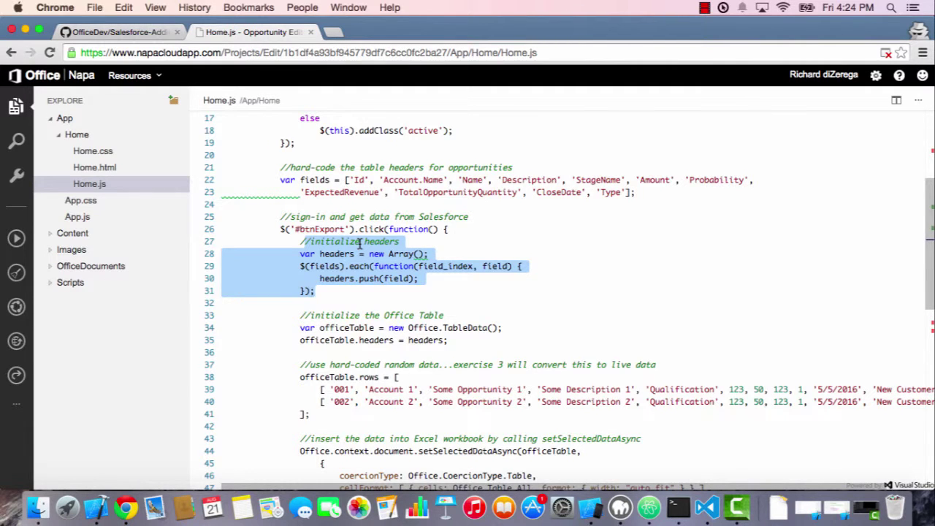
{"action": "scroll", "coordinate": [360, 243], "scroll_direction": "down", "scroll_amount": 3}
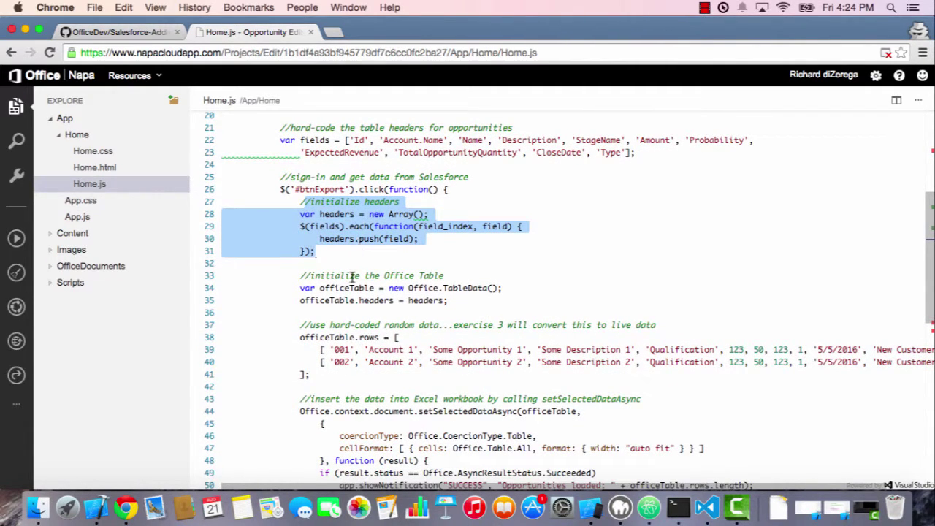
{"action": "double_click", "coordinate": [436, 288]}
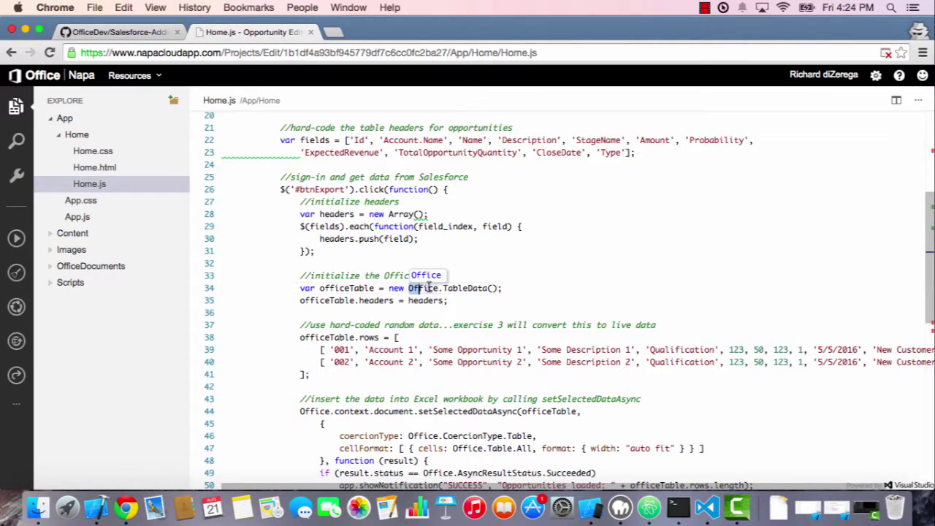
{"action": "left_click_drag", "start_coordinate": [436, 288], "coordinate": [509, 289]}
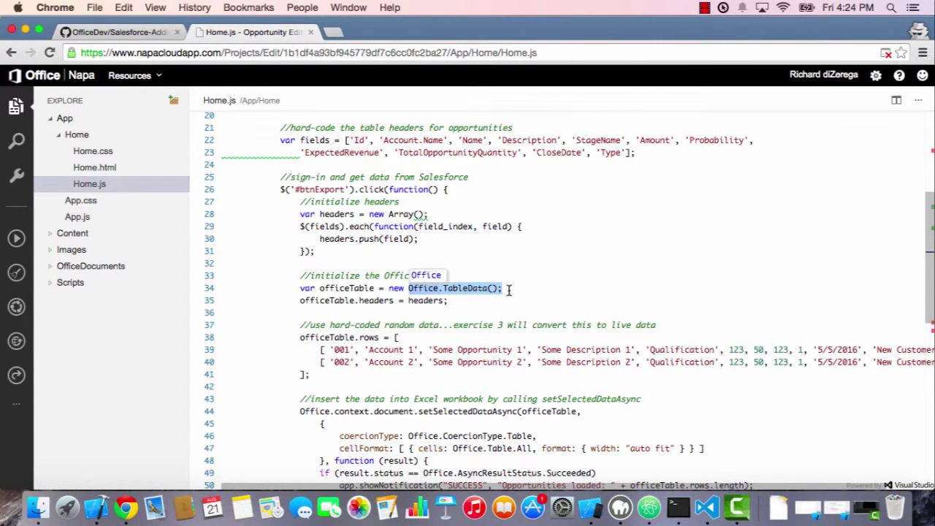
{"action": "double_click", "coordinate": [460, 288]}
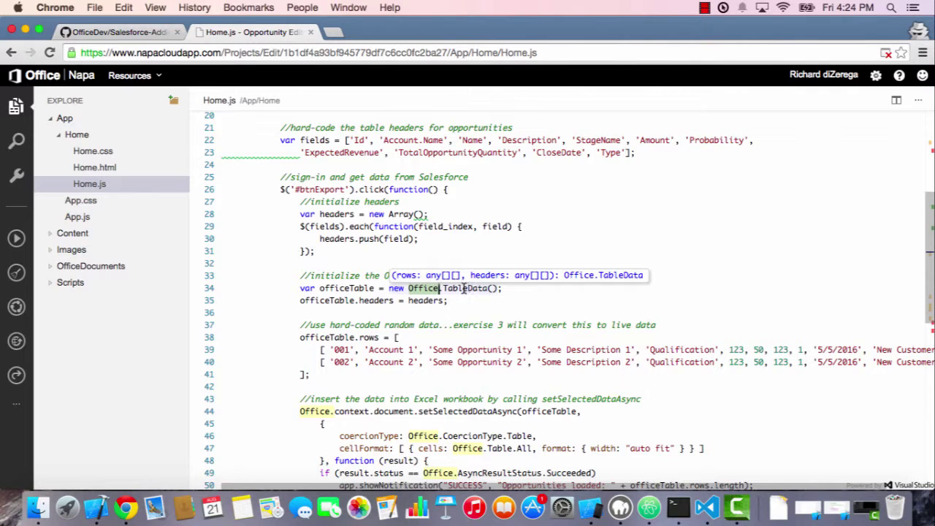
{"action": "left_click", "coordinate": [463, 289]}
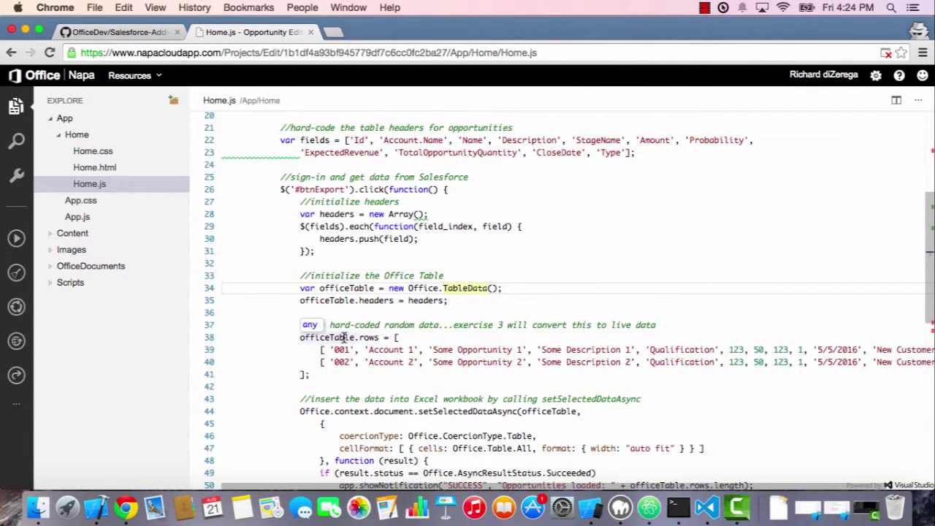
{"action": "left_click", "coordinate": [343, 337]}
{"action": "double_click", "coordinate": [372, 338]}
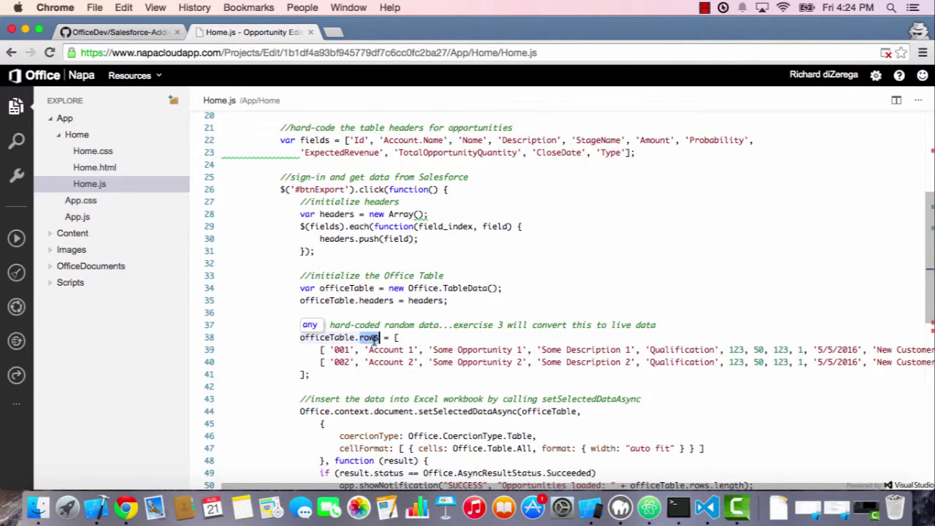
{"action": "double_click", "coordinate": [383, 350]}
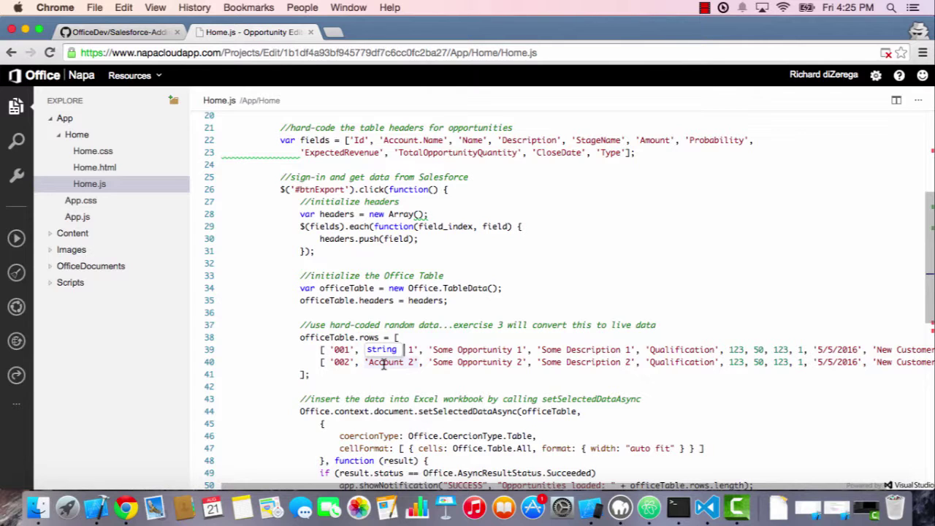
{"action": "double_click", "coordinate": [385, 350]}
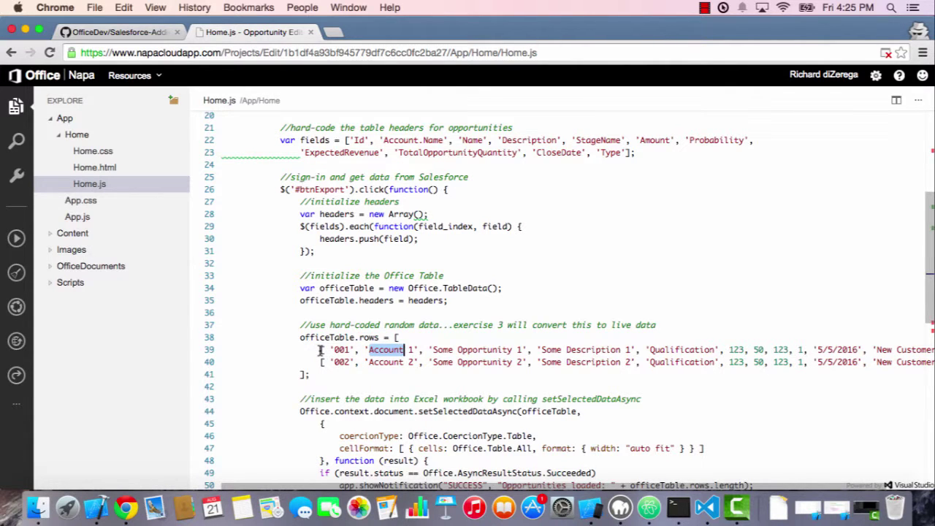
{"action": "left_click", "coordinate": [319, 350]}
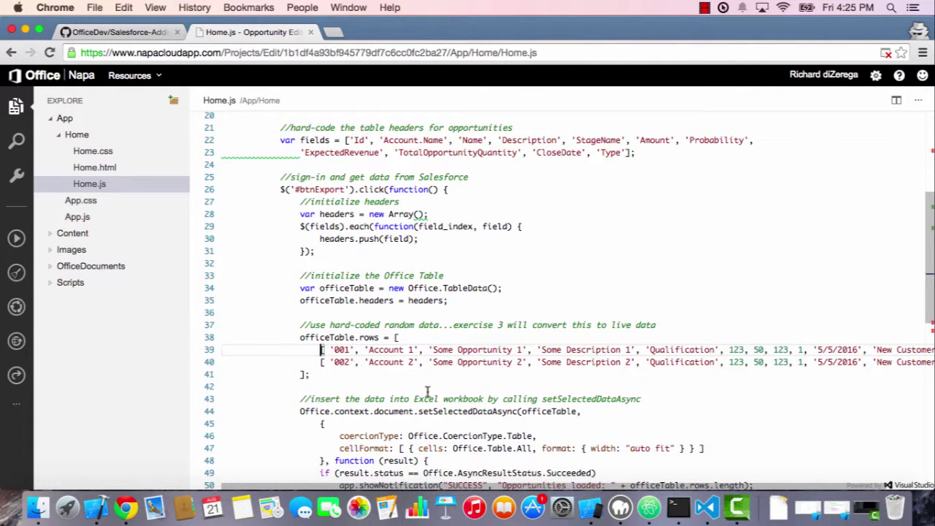
{"action": "double_click", "coordinate": [474, 412]}
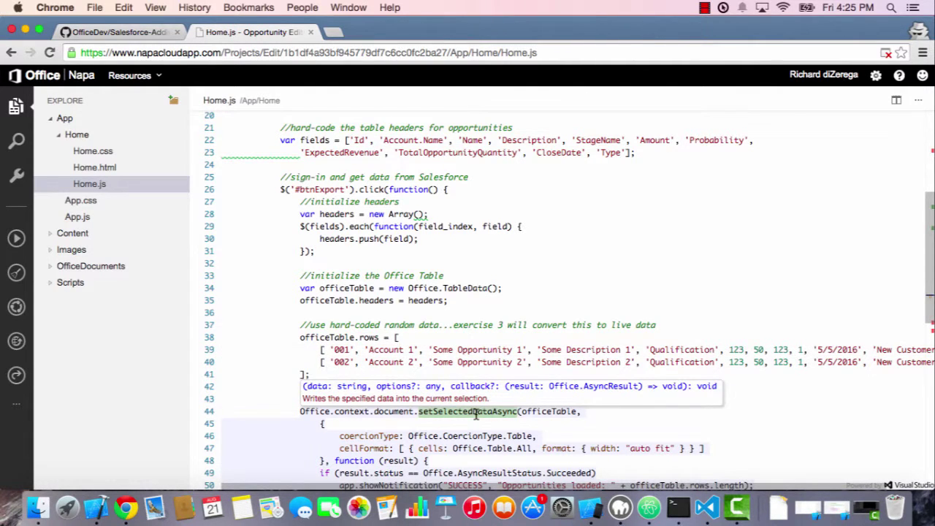
{"action": "scroll", "coordinate": [476, 414], "scroll_direction": "down", "scroll_amount": 5}
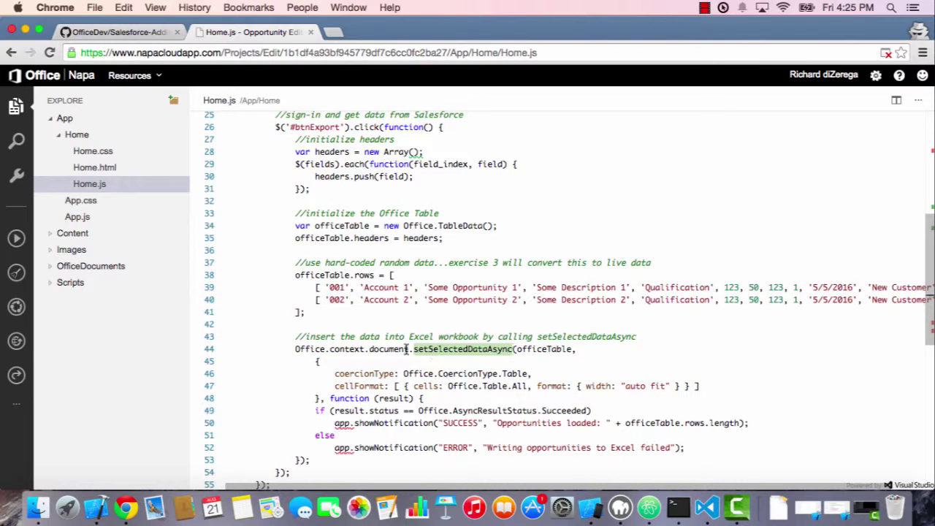
{"action": "left_click", "coordinate": [308, 348]}
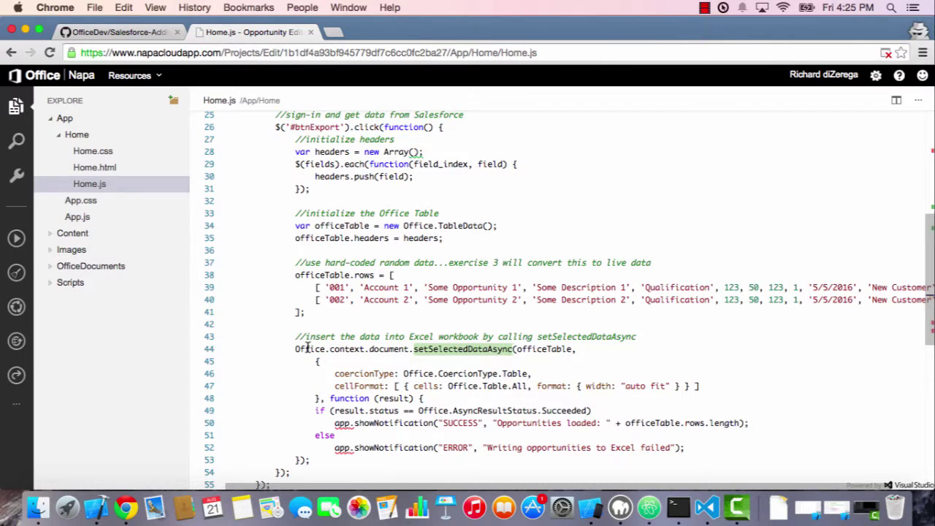
{"action": "left_click", "coordinate": [341, 349]}
{"action": "left_click", "coordinate": [382, 349]}
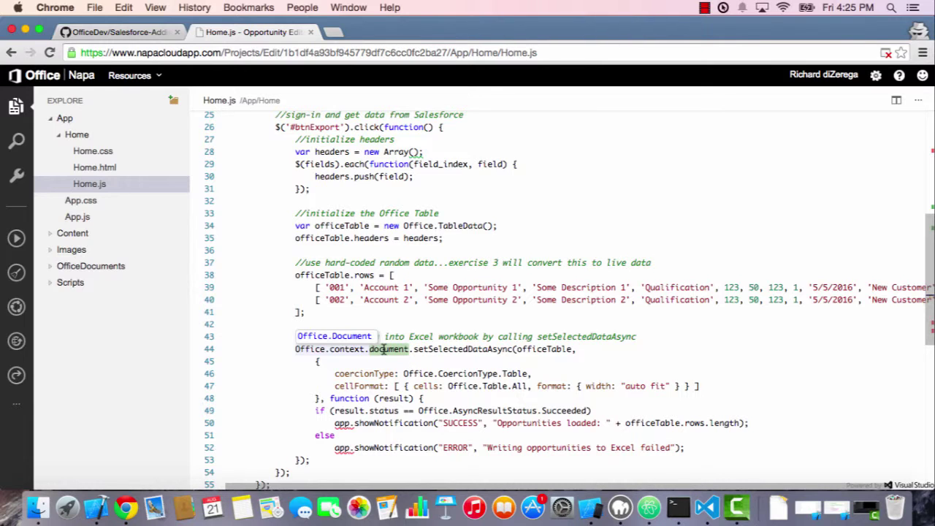
{"action": "double_click", "coordinate": [447, 350]}
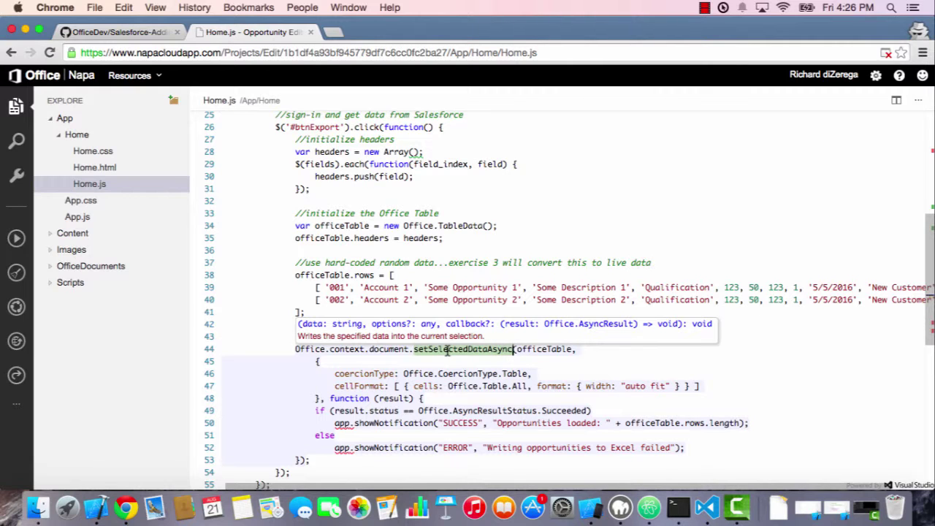
{"action": "left_click", "coordinate": [533, 349]}
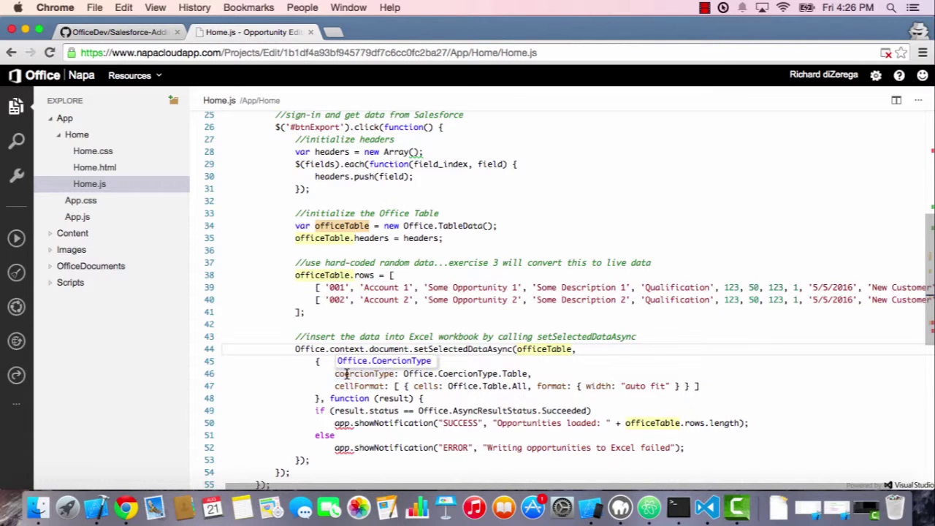
{"action": "double_click", "coordinate": [367, 374]}
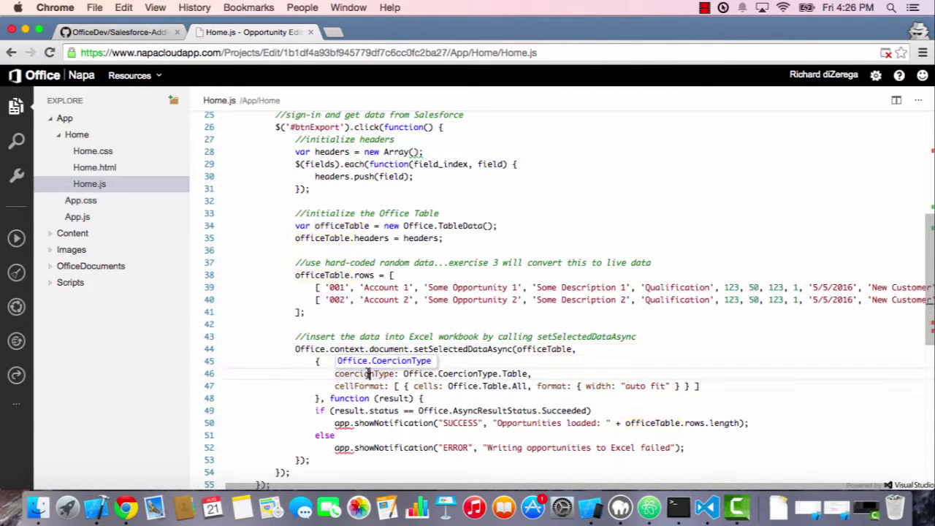
{"action": "left_click", "coordinate": [408, 374]}
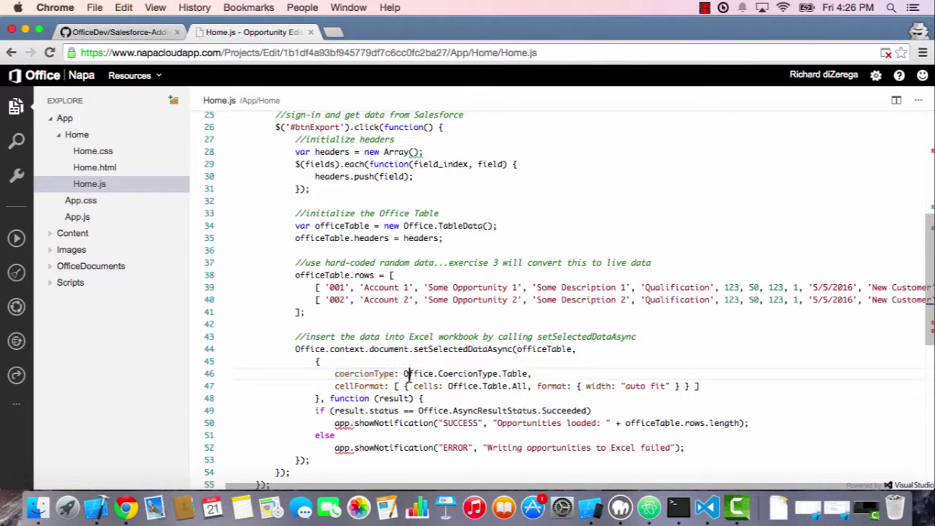
{"action": "left_click", "coordinate": [461, 375]}
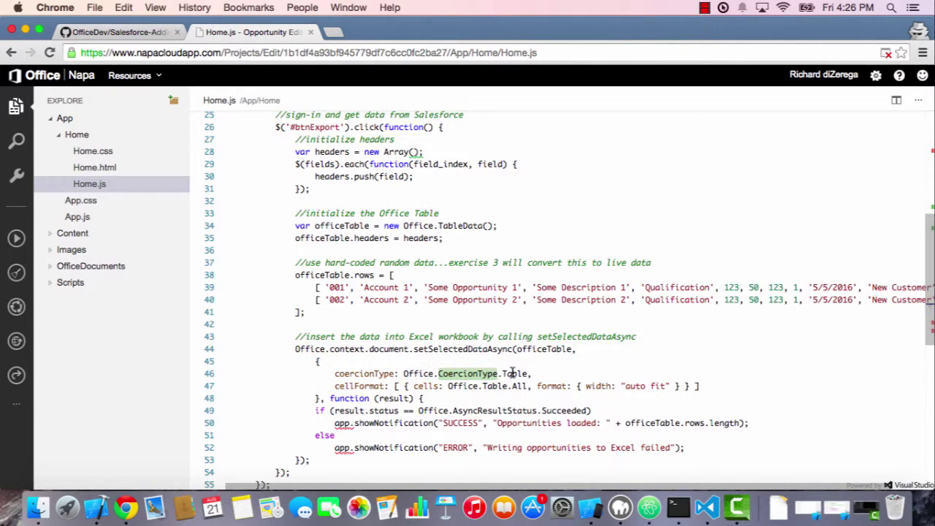
{"action": "left_click", "coordinate": [513, 374]}
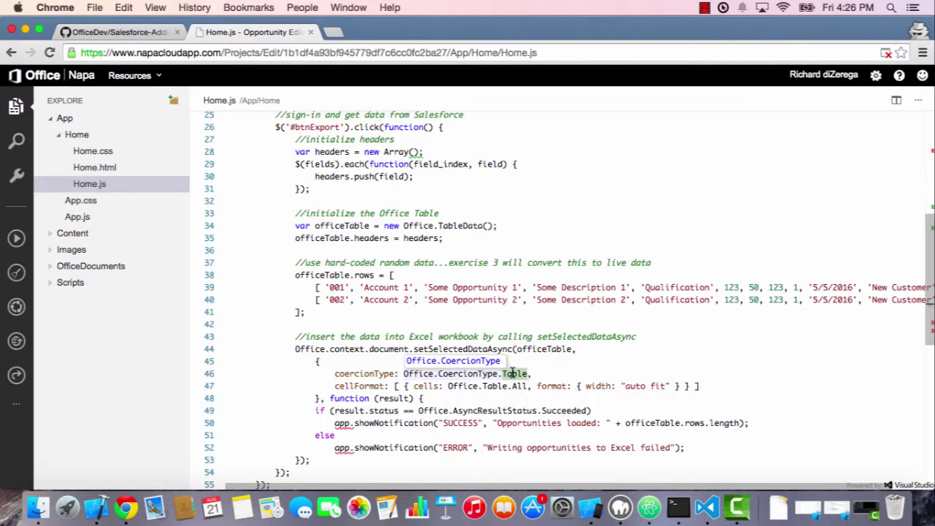
{"action": "double_click", "coordinate": [362, 386]}
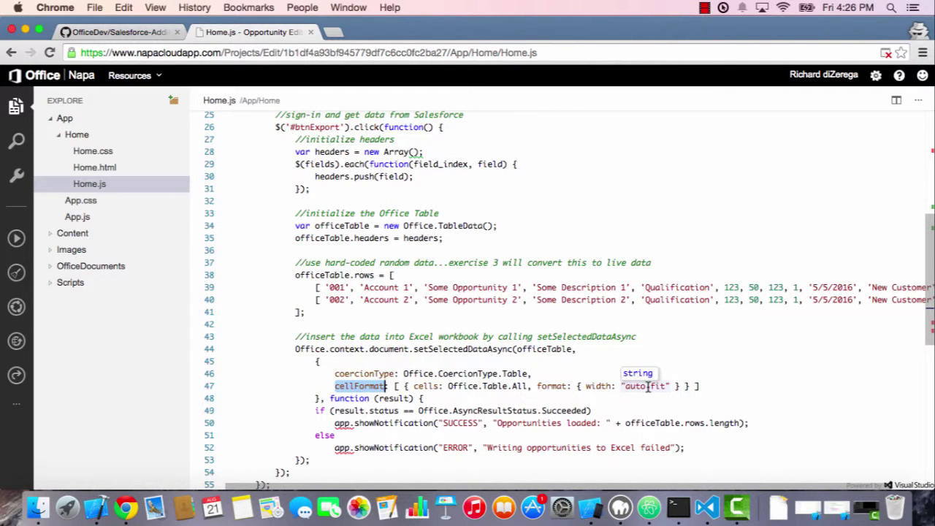
{"action": "double_click", "coordinate": [354, 396]}
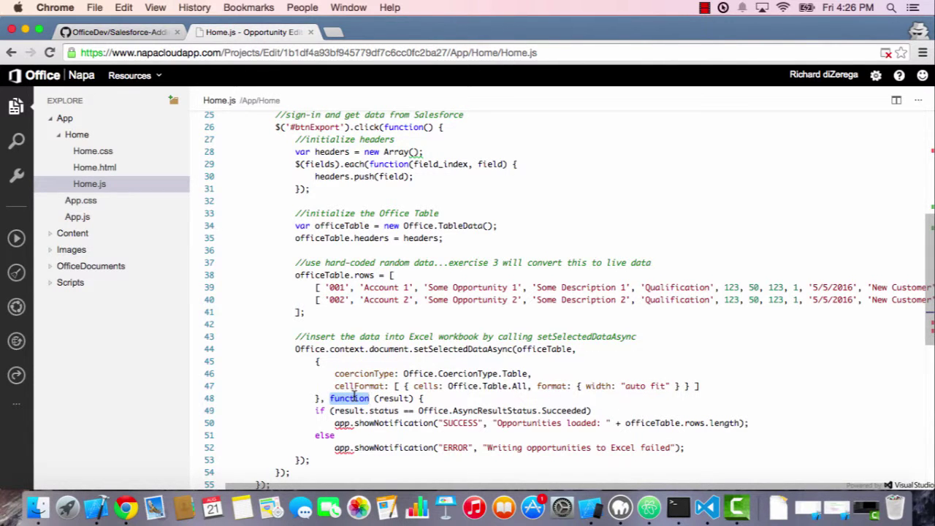
{"action": "scroll", "coordinate": [354, 397], "scroll_direction": "down", "scroll_amount": 1}
{"action": "scroll", "coordinate": [354, 396], "scroll_direction": "down", "scroll_amount": 1}
{"action": "scroll", "coordinate": [354, 396], "scroll_direction": "down", "scroll_amount": 2}
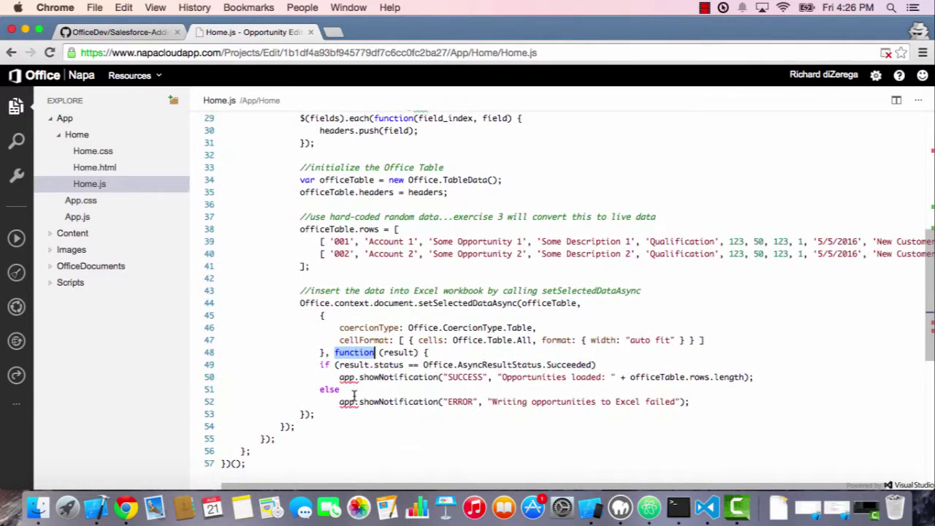
- Run the project so the Opportunity Editor add-in opens in Excel Online
{"action": "left_click", "coordinate": [392, 352]}
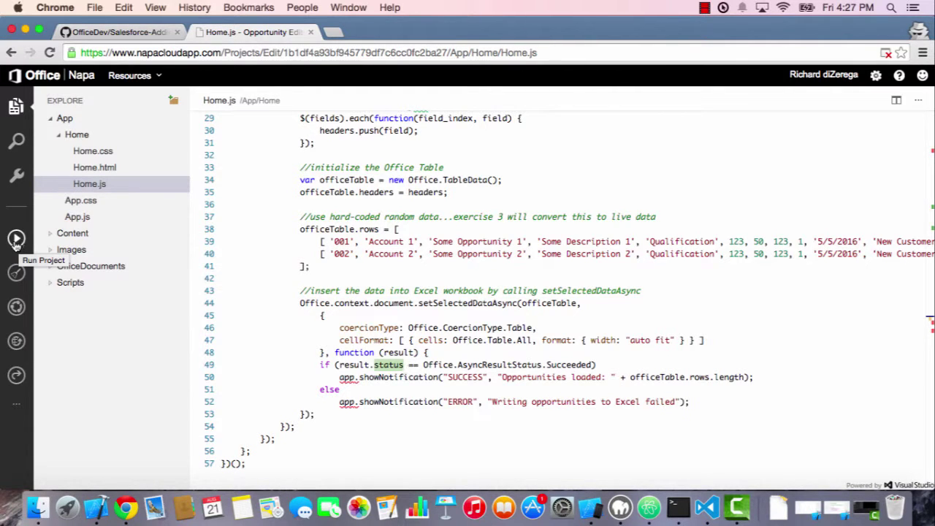
{"action": "left_click", "coordinate": [16, 239]}
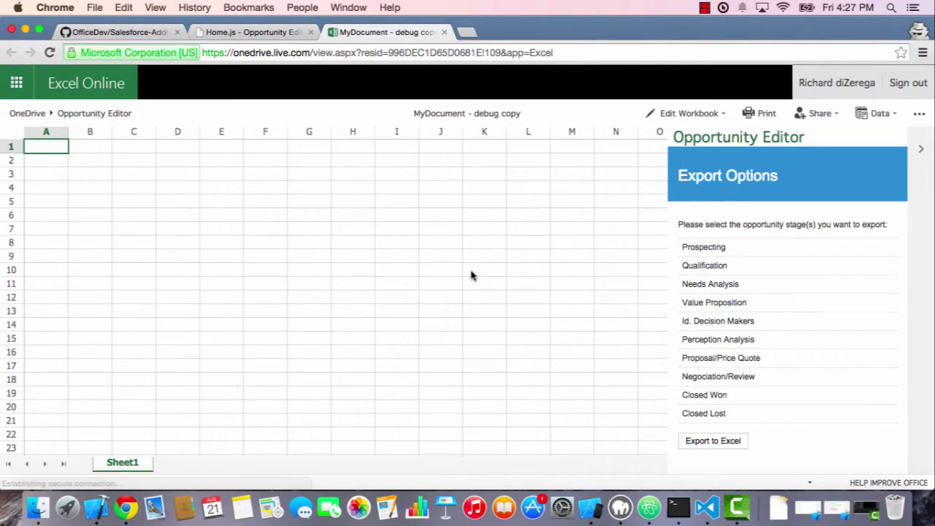
- Toggle several opportunity stages, including Closed Won and Qualification, on and off for export
{"action": "left_click", "coordinate": [774, 246]}
{"action": "left_click", "coordinate": [762, 269]}
{"action": "left_click", "coordinate": [750, 302]}
{"action": "left_click", "coordinate": [749, 339]}
{"action": "left_click", "coordinate": [736, 360]}
{"action": "left_click", "coordinate": [737, 393]}
{"action": "left_click", "coordinate": [754, 344]}
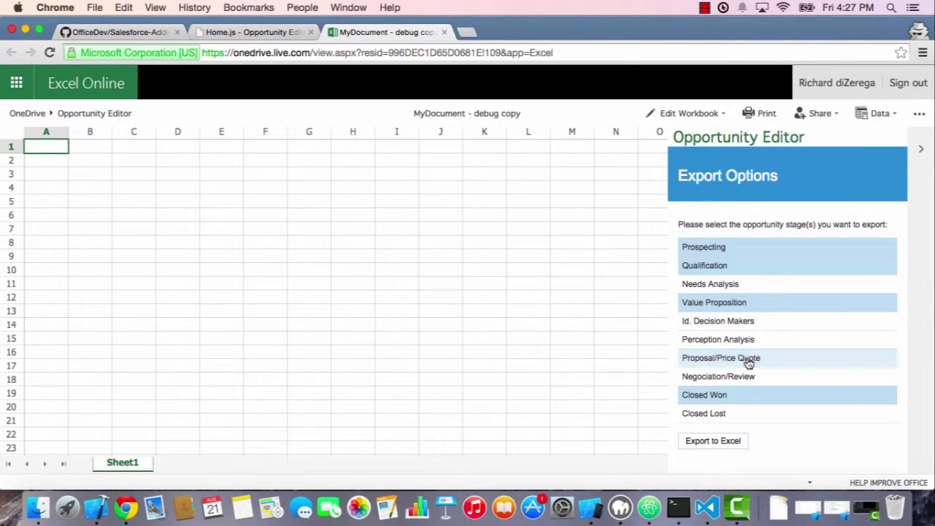
{"action": "left_click", "coordinate": [736, 394]}
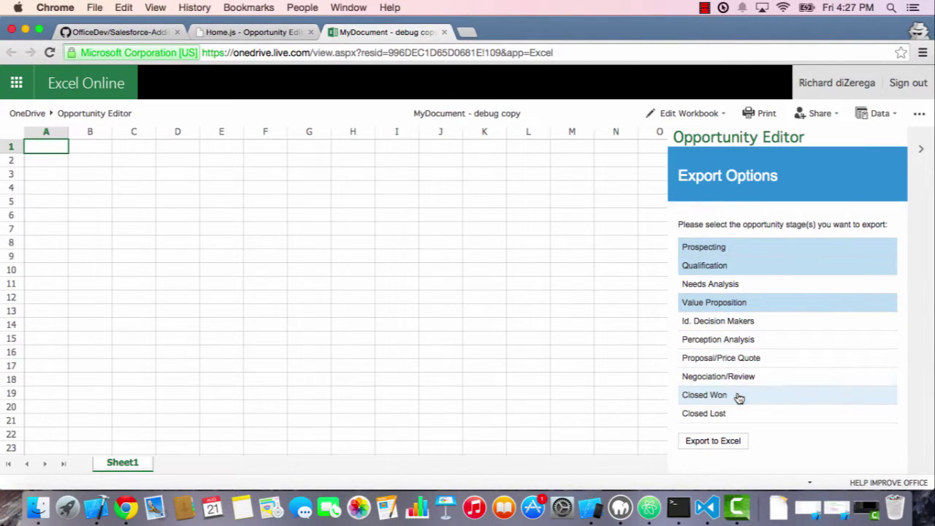
{"action": "left_click", "coordinate": [741, 302]}
{"action": "left_click", "coordinate": [735, 267]}
- Narrow the Export Options selection to the Prospecting stage alone
{"action": "left_click", "coordinate": [748, 250]}
{"action": "left_click", "coordinate": [734, 285]}
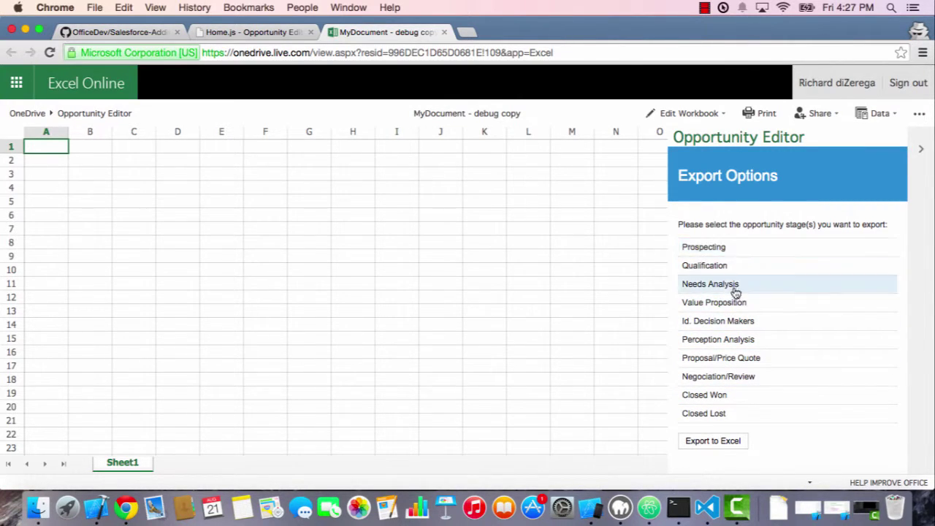
{"action": "left_click", "coordinate": [735, 339]}
{"action": "left_click", "coordinate": [747, 321]}
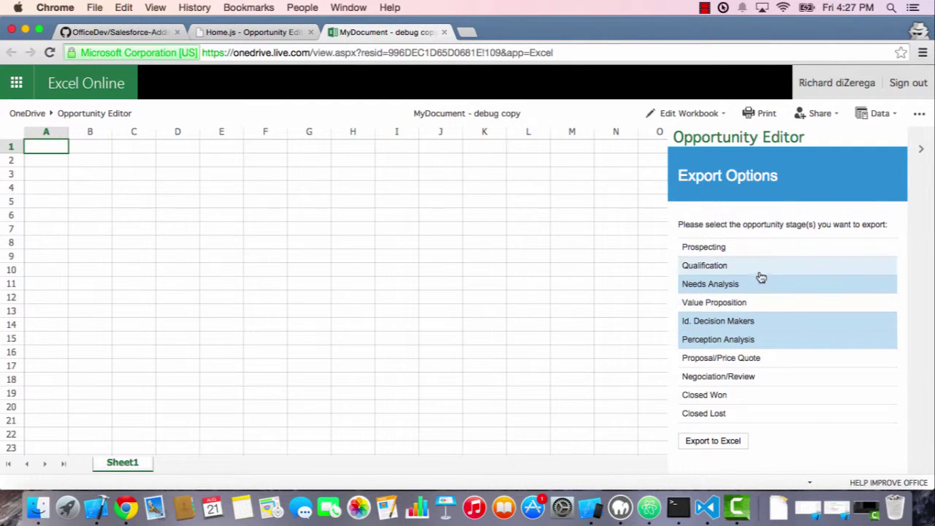
{"action": "left_click", "coordinate": [747, 252]}
{"action": "left_click", "coordinate": [738, 286]}
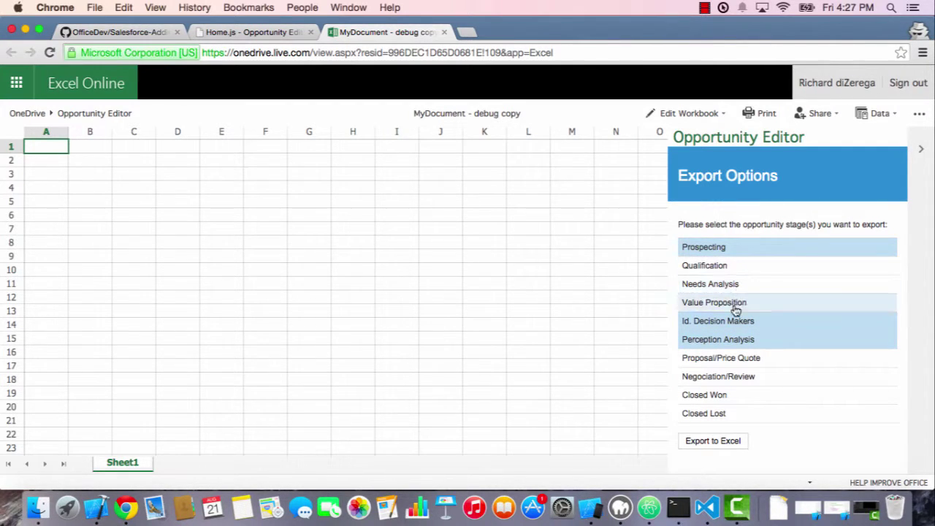
{"action": "left_click", "coordinate": [734, 323]}
{"action": "left_click", "coordinate": [732, 341]}
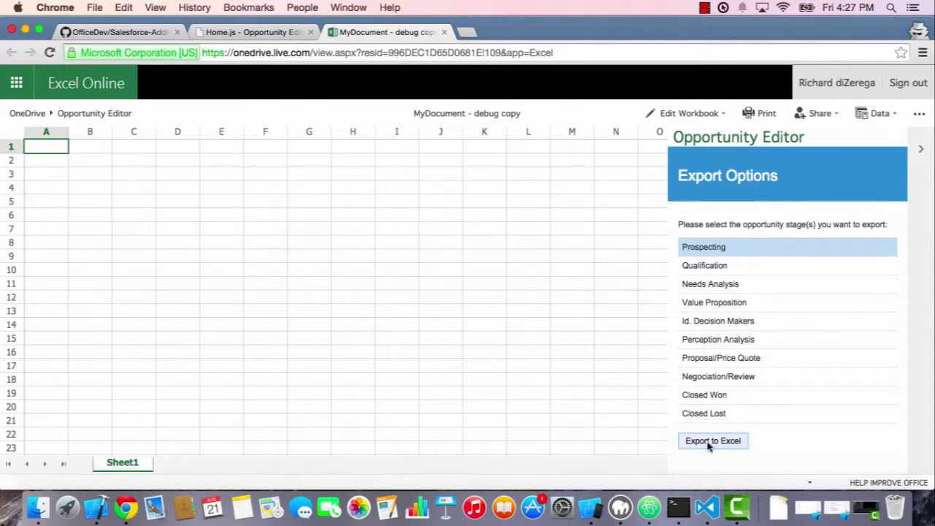
- Export the two-row opportunities table into Sheet1, then deselect the table
{"action": "left_click", "coordinate": [708, 442]}
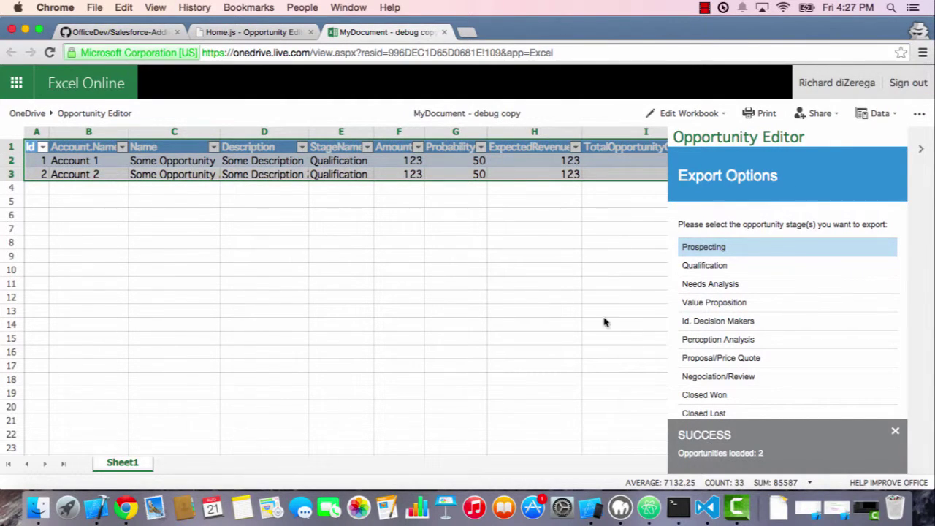
{"action": "left_click", "coordinate": [94, 148]}
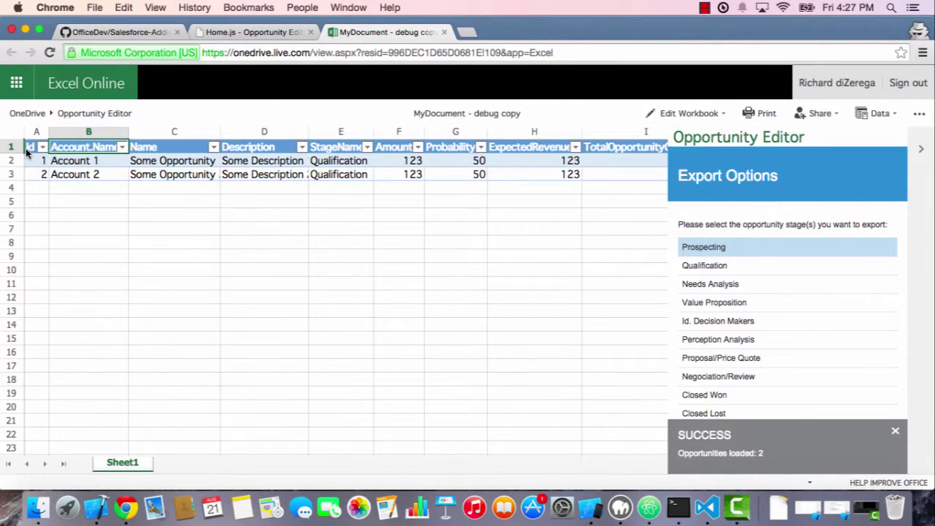